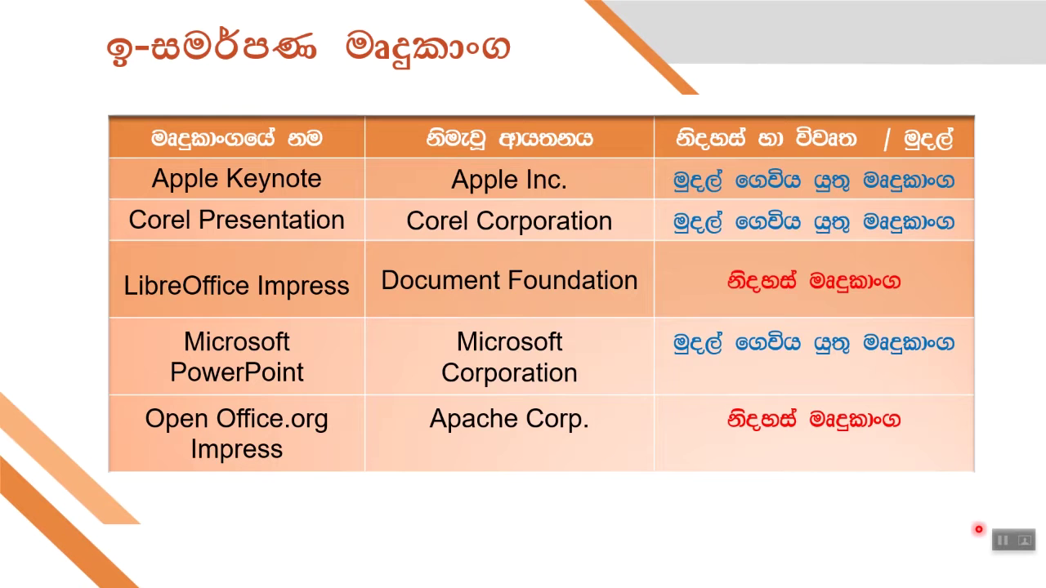
key("Right")
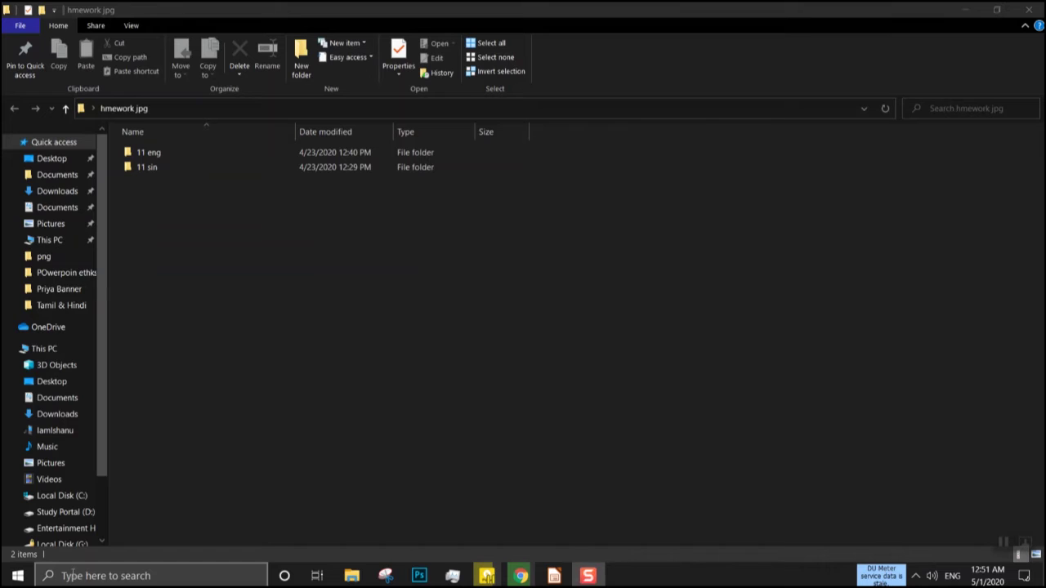
Launch LibreOffice Impress and start a new presentation from the Blueprint Plans template.
left_click(79, 576)
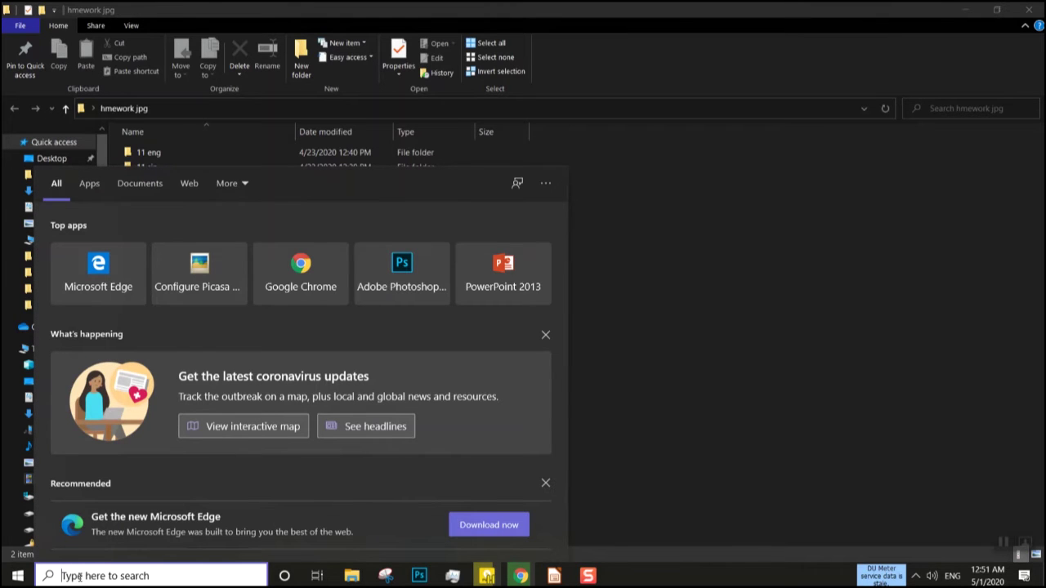
type("lib")
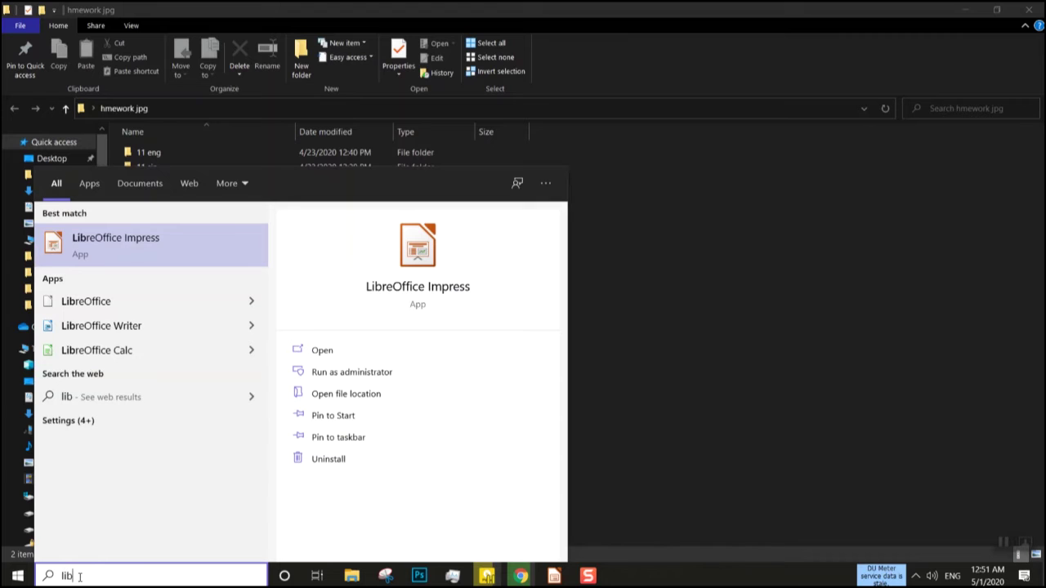
key("Return")
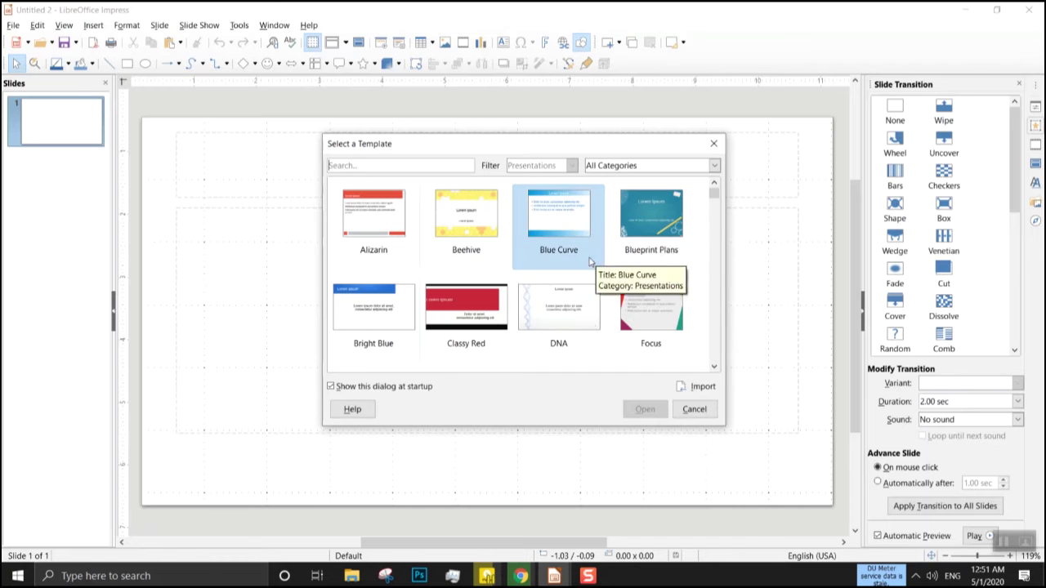
left_click(690, 389)
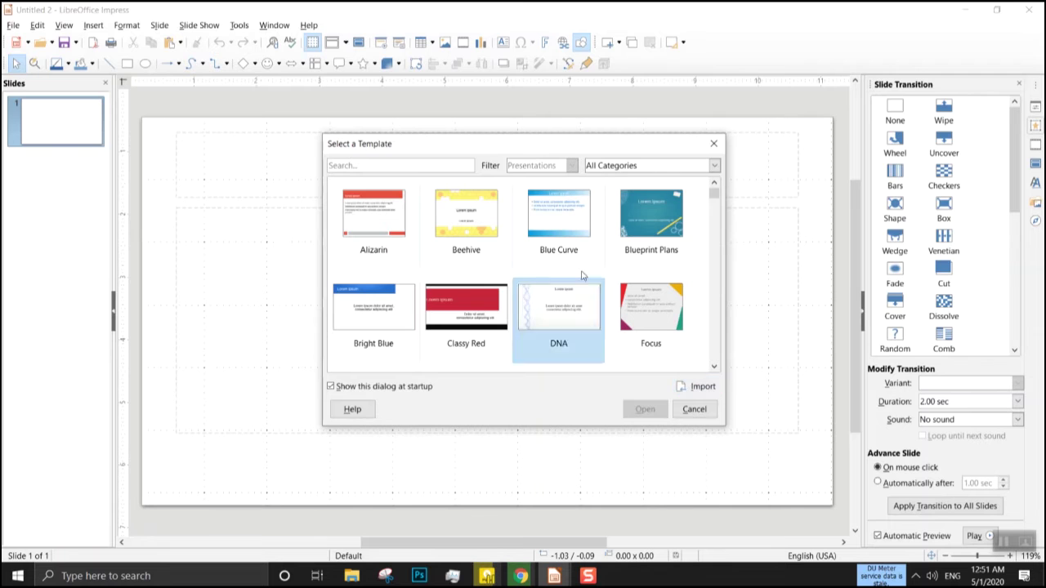
double_click(641, 201)
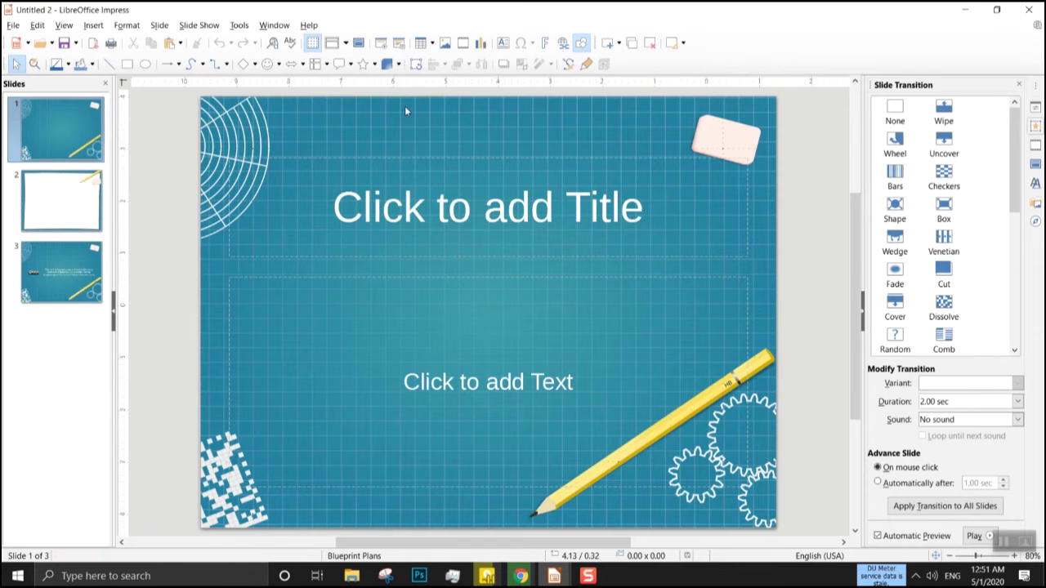
left_click(13, 25)
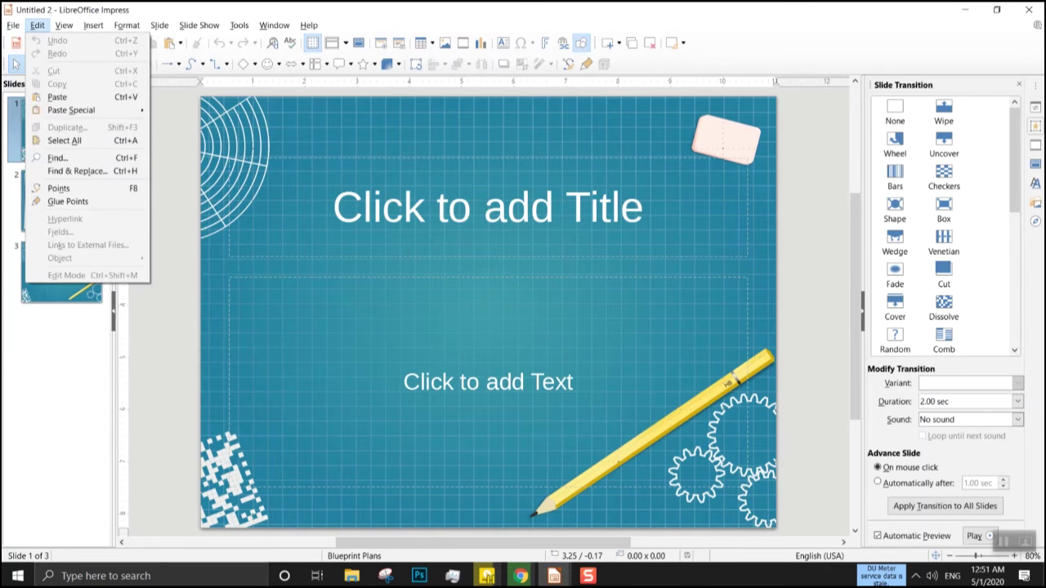
left_click(131, 11)
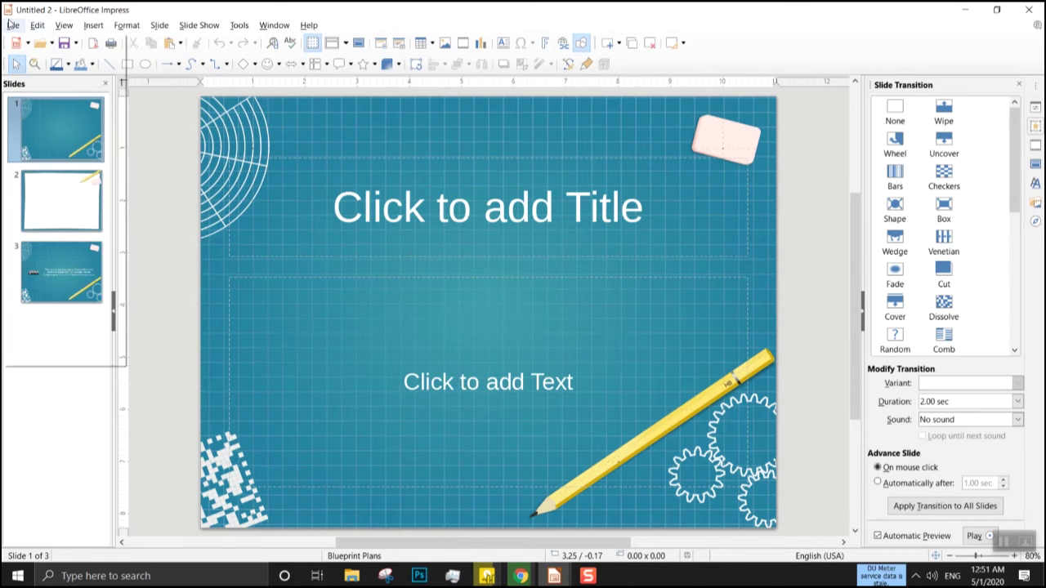
left_click(12, 25)
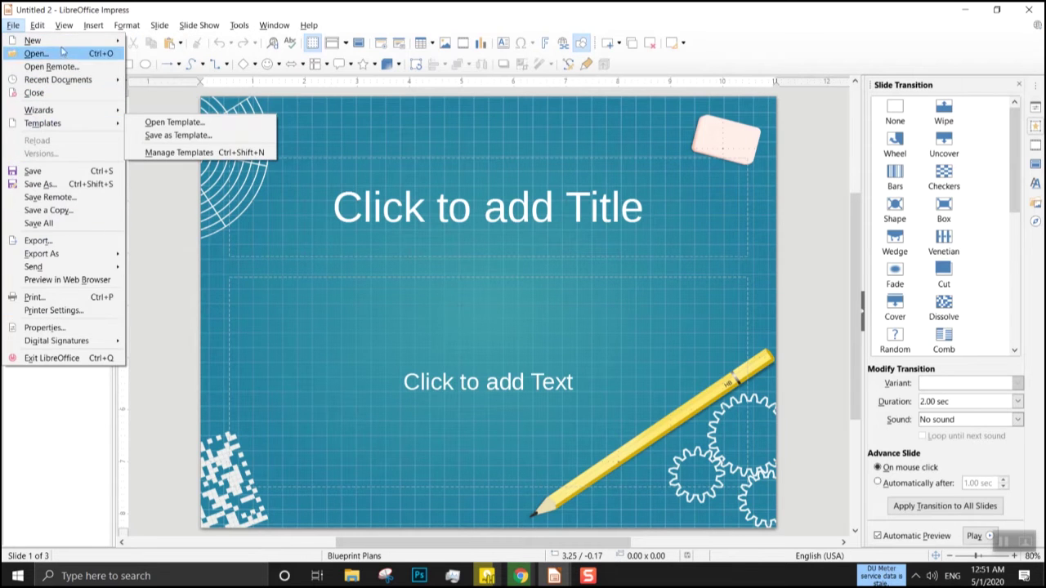
mouse_move(39, 27)
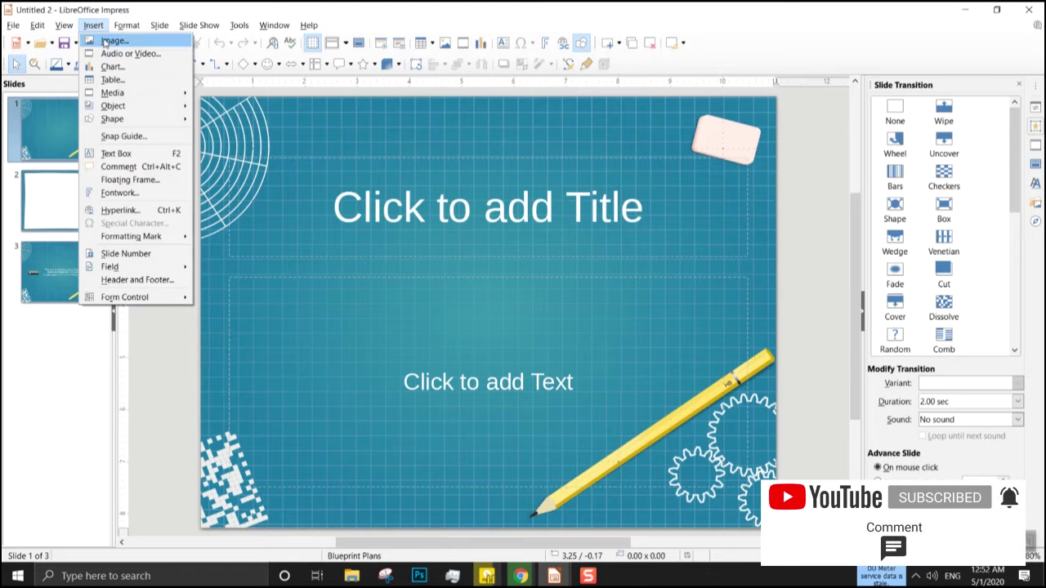
Insert the image named "download" from the Desktop folder into the first slide.
left_click(106, 41)
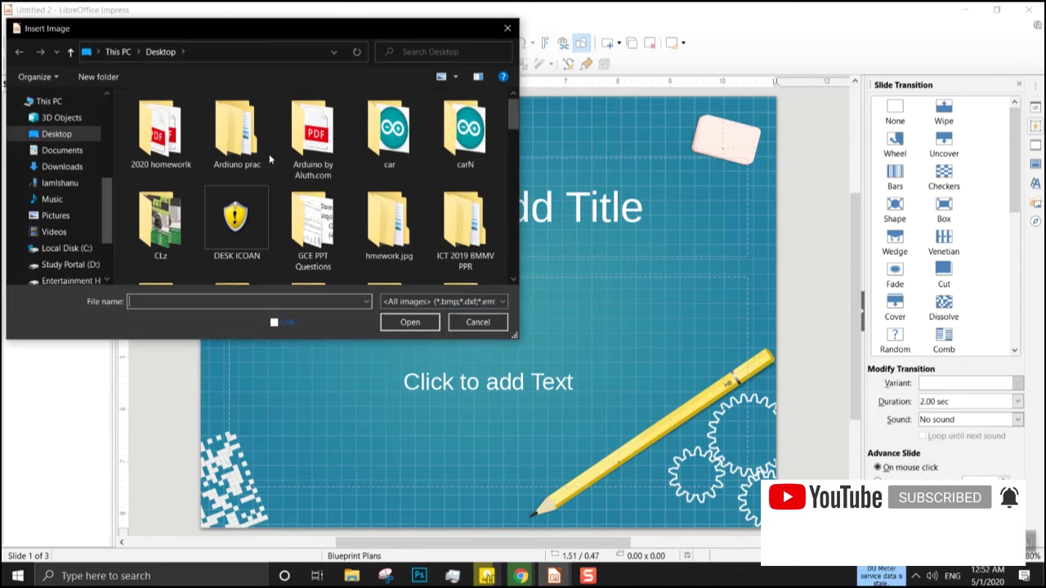
scroll(286, 188, "down", 6)
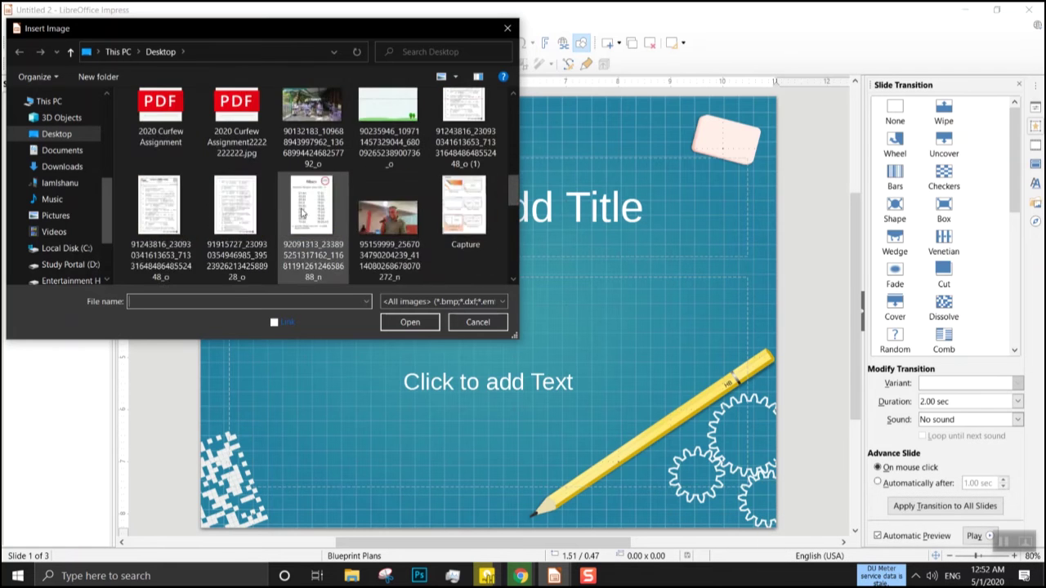
scroll(302, 212, "down", 1)
scroll(312, 213, "down", 5)
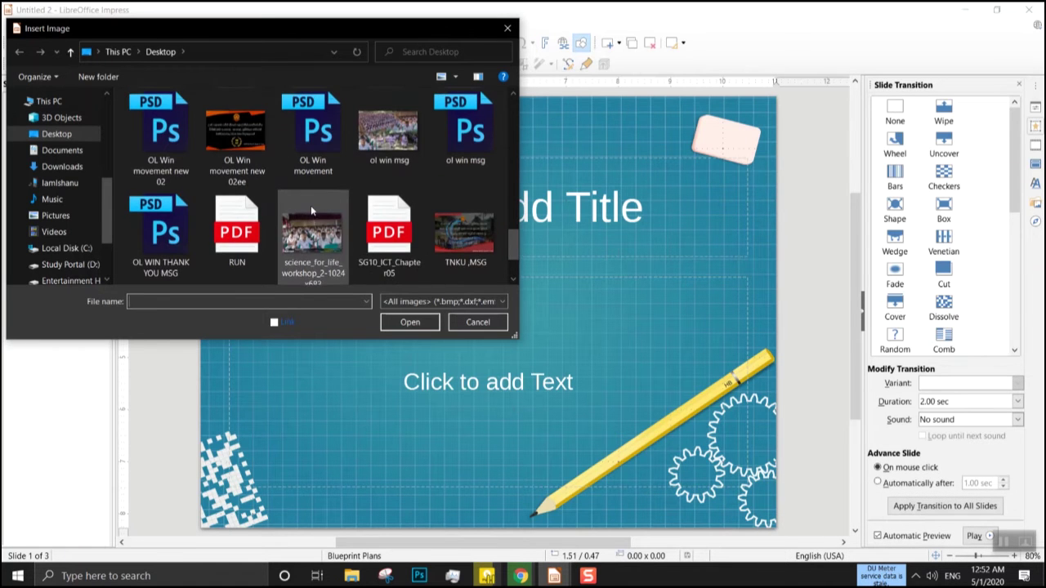
scroll(392, 146, "up", 5)
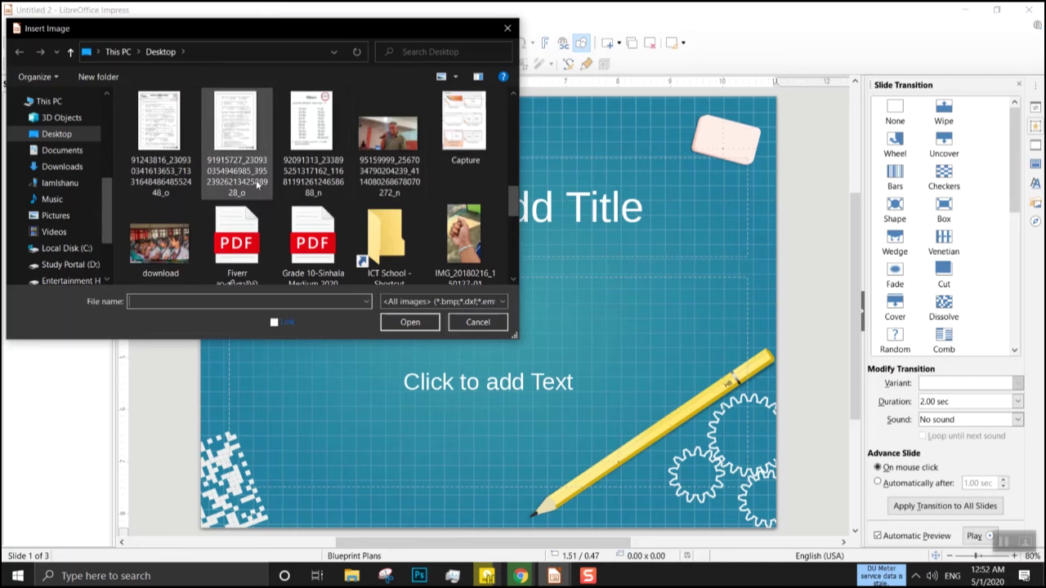
left_click(168, 237)
double_click(169, 237)
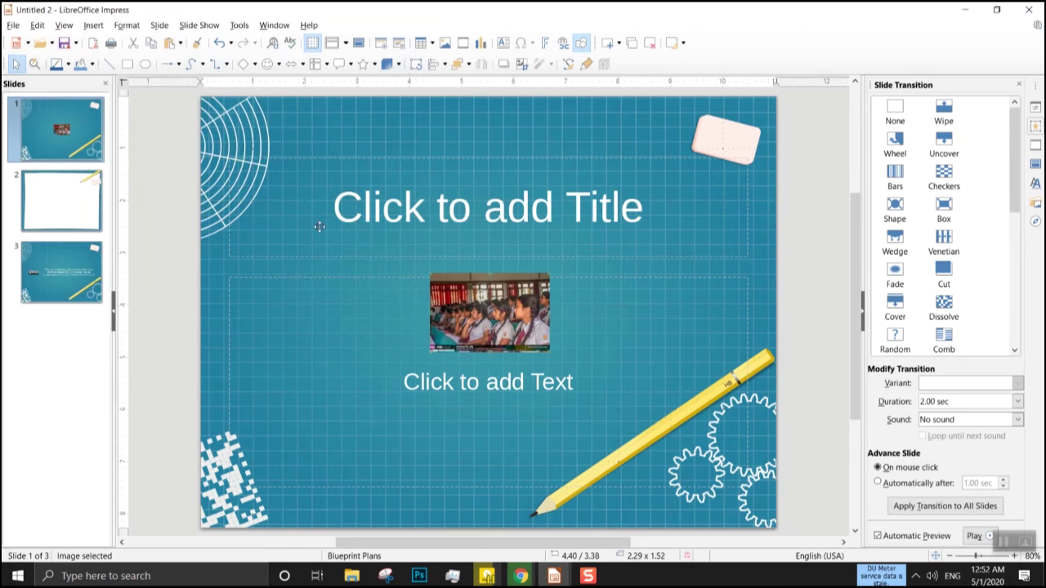
Move the inserted picture, shrink it to about 1.69 × 1.13 inches, and delete it from the slide.
left_click(448, 324)
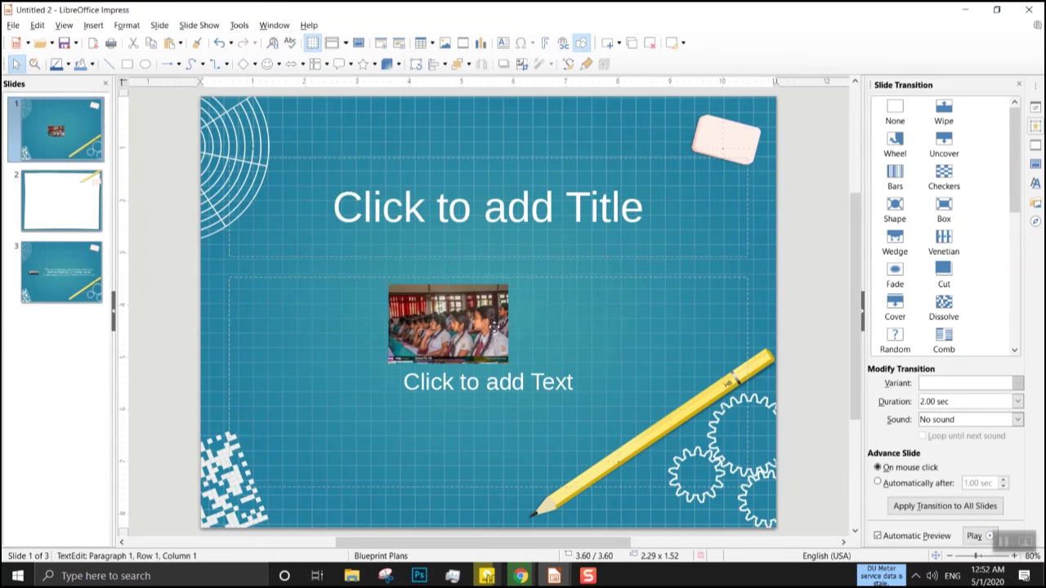
left_click_drag(505, 360, 410, 284)
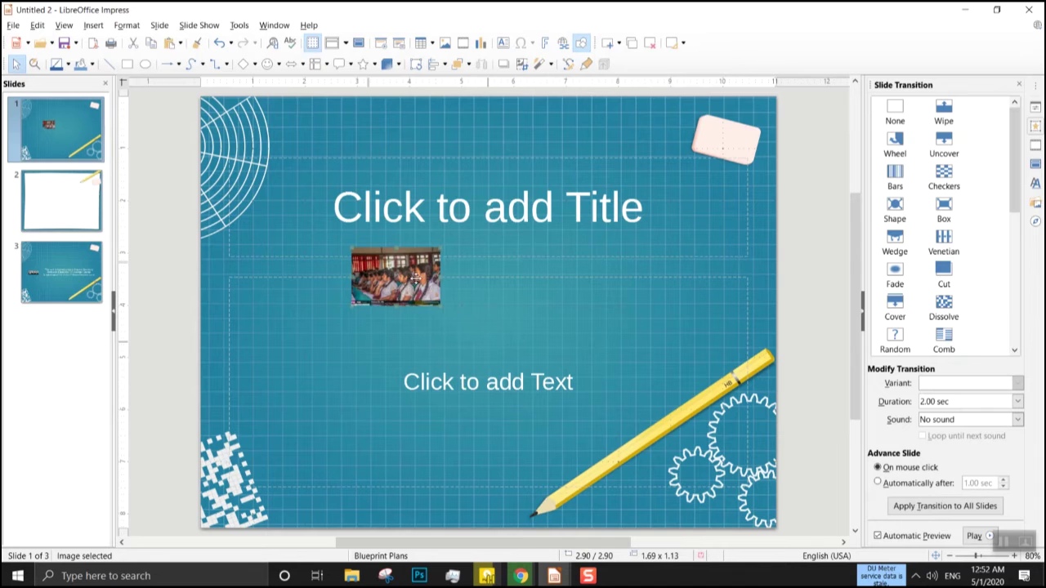
key("Delete")
left_click(122, 25)
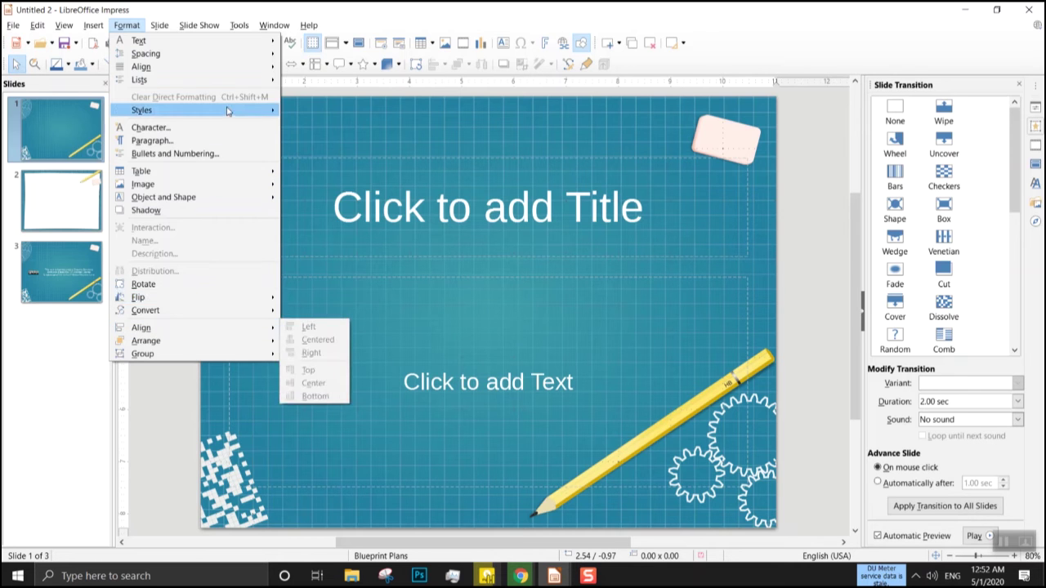
key("Escape")
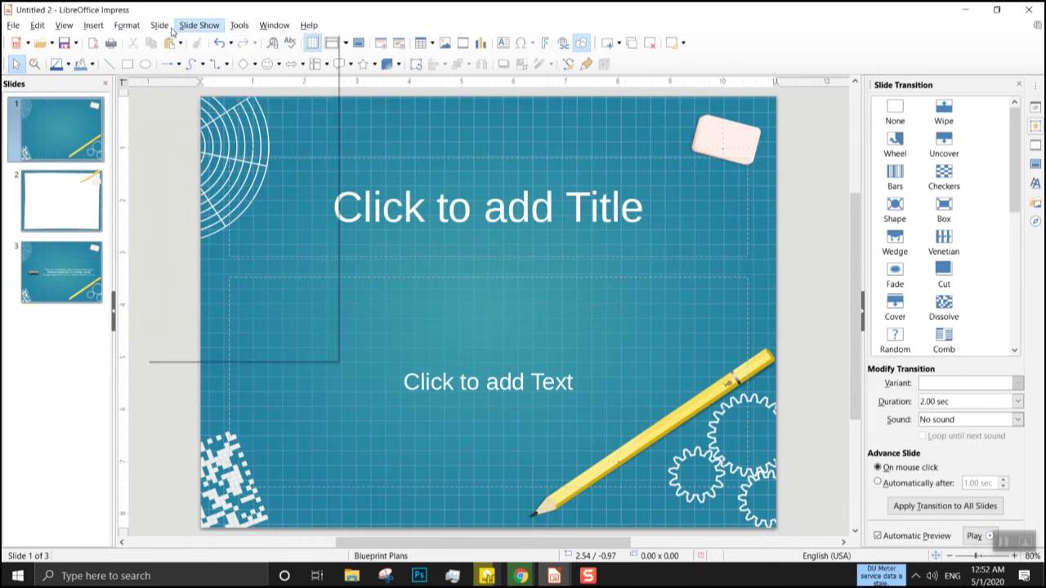
Add four new slides after the first slide.
left_click(166, 26)
left_click(167, 38)
left_click(159, 25)
left_click(166, 37)
left_click(159, 26)
left_click(164, 38)
left_click(161, 29)
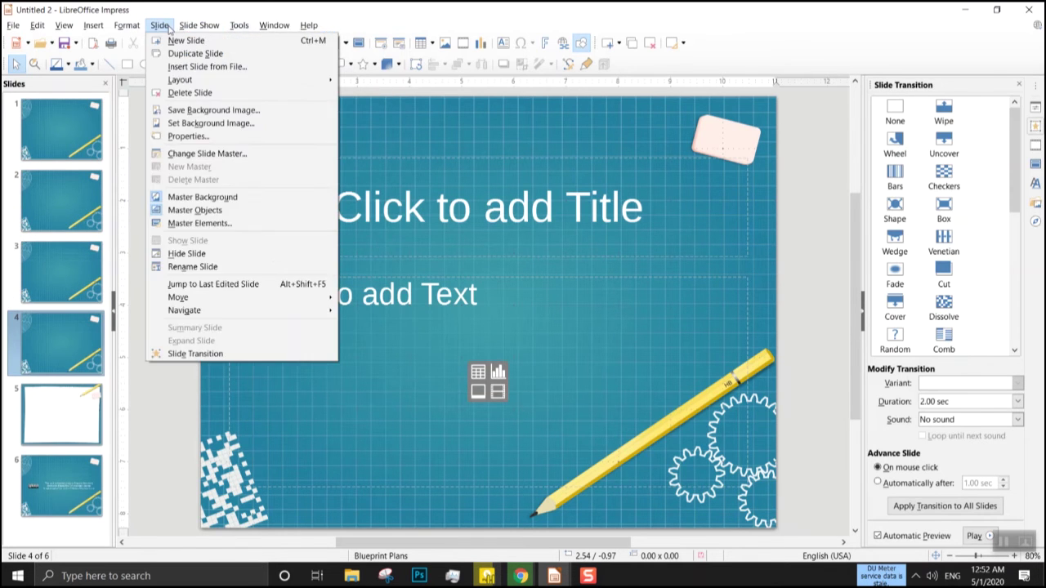
left_click(173, 40)
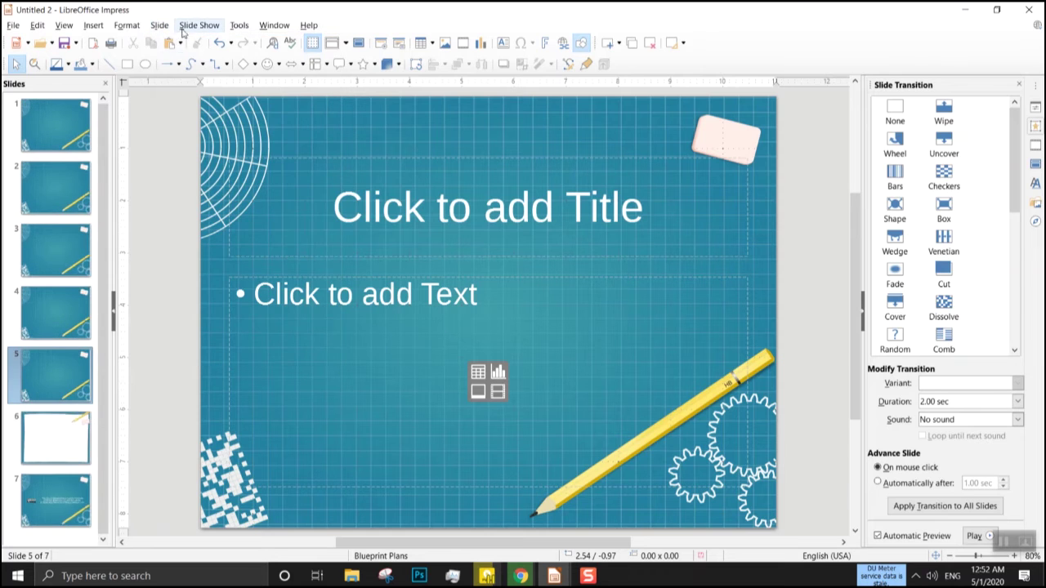
left_click(185, 27)
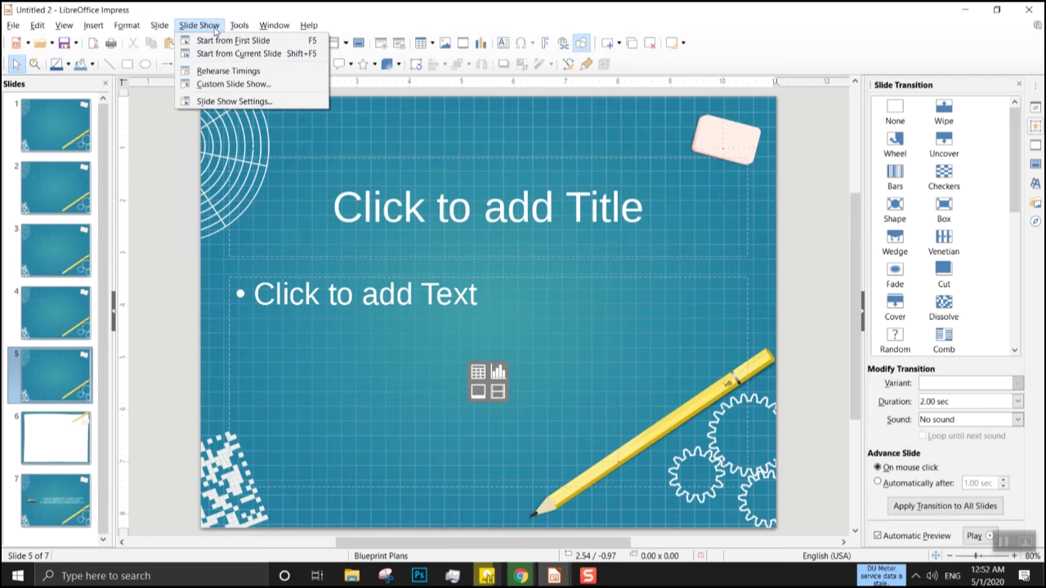
mouse_move(231, 32)
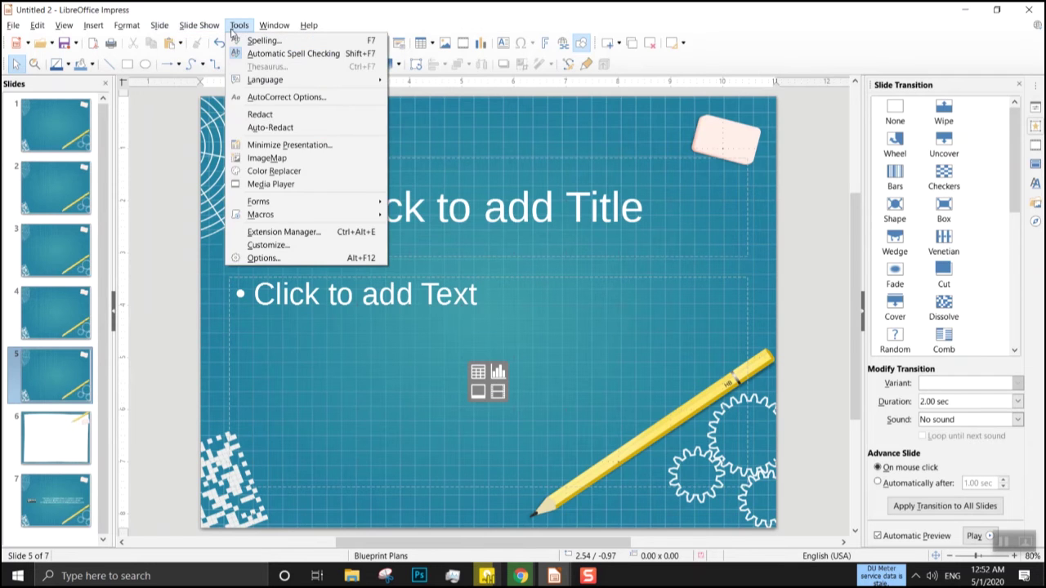
left_click(237, 28)
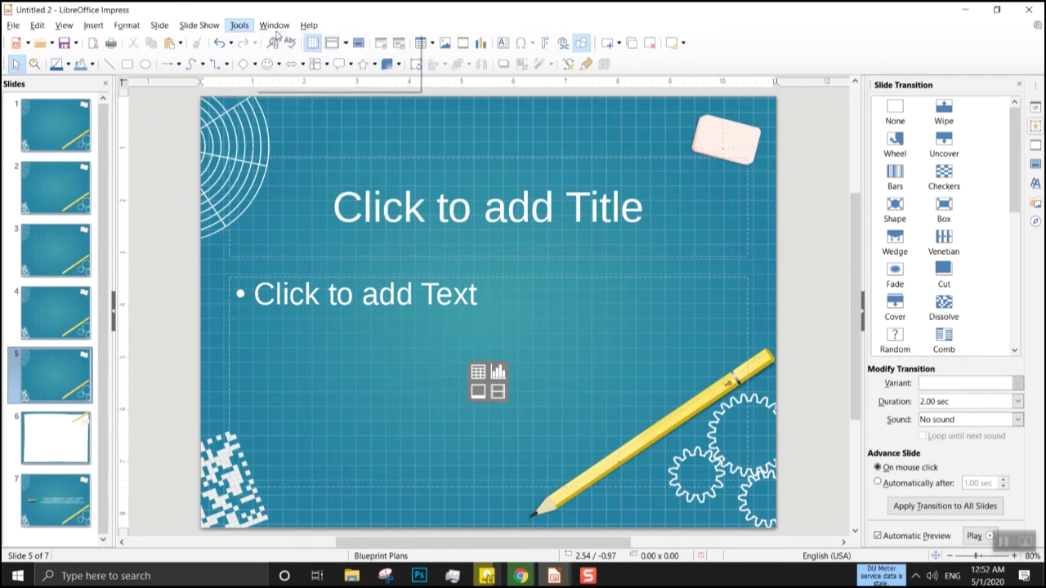
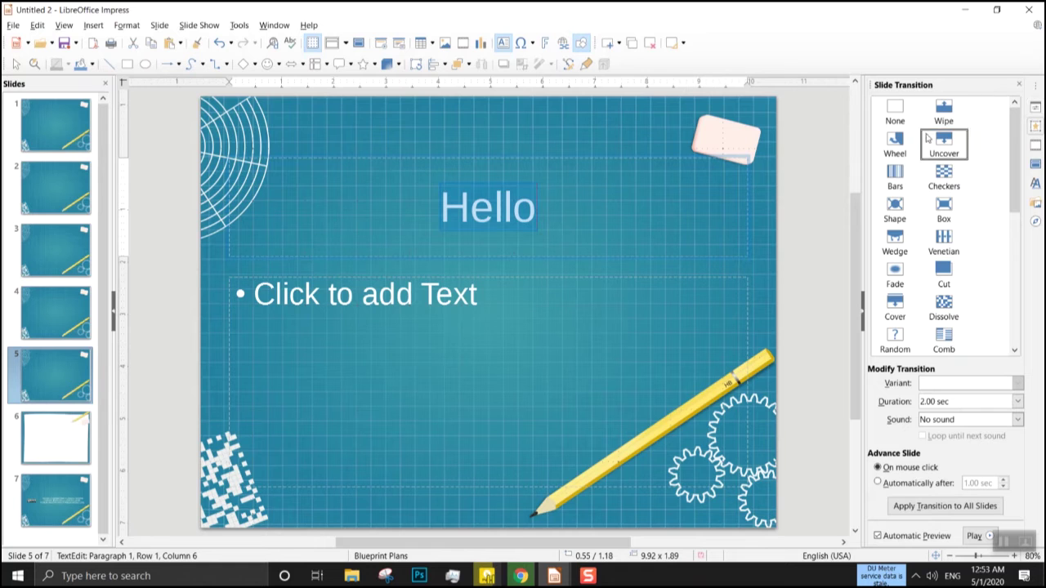
Change the font color of the selected title text "Hello" on slide 5 to gold.
left_click(1034, 109)
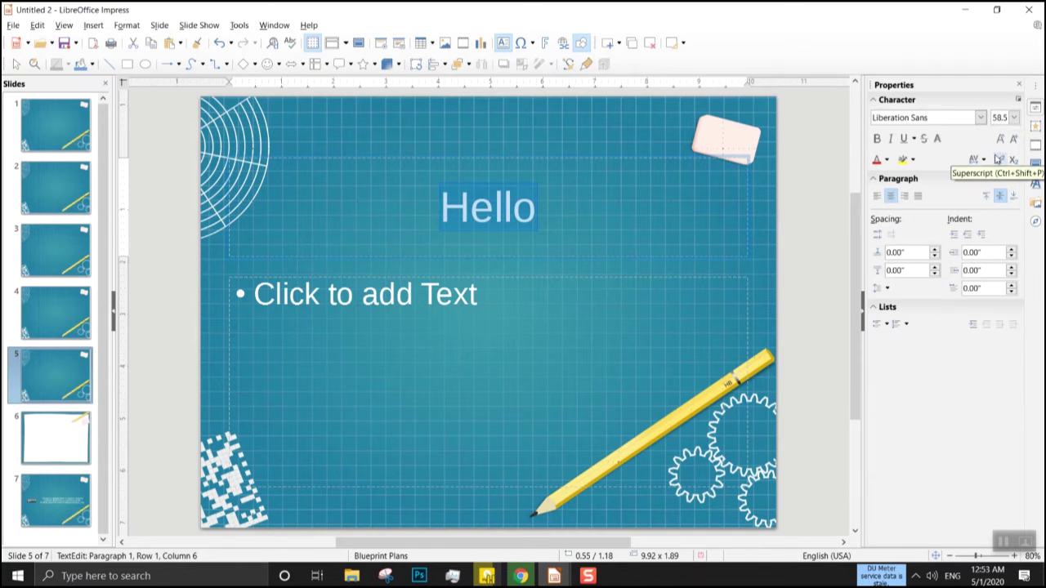
left_click(887, 160)
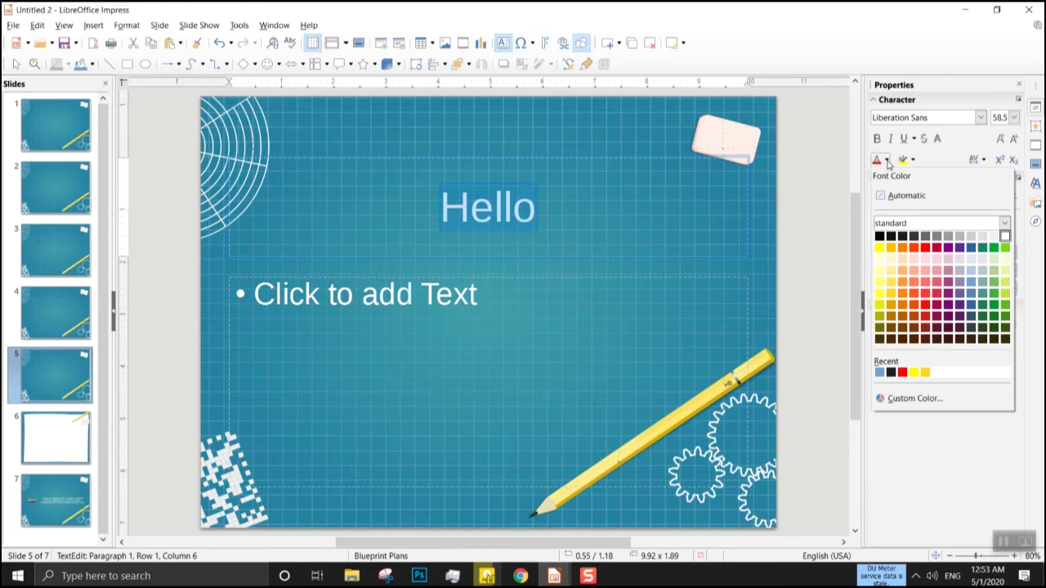
left_click(890, 247)
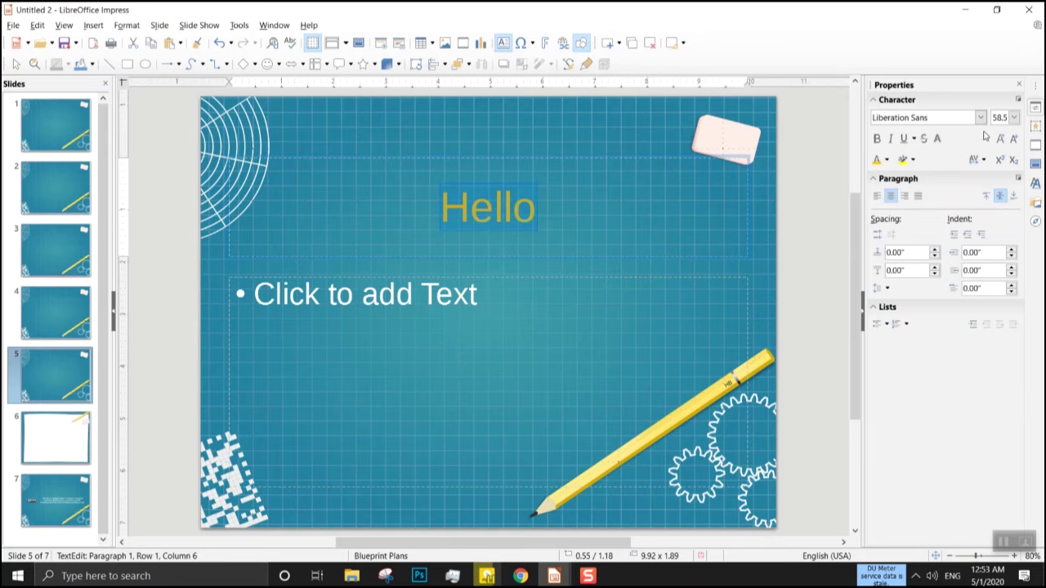
Set the font size of the selected title "Hello" to 26.
left_click(1013, 120)
left_click(1013, 119)
left_click(1013, 120)
left_click(1005, 168)
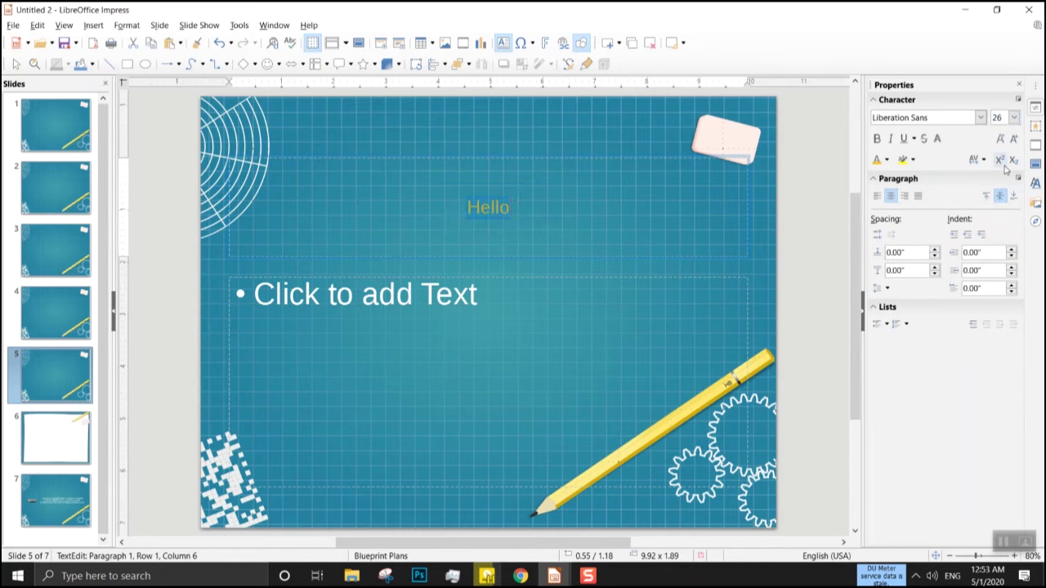
Enlarge the selected title "Hello" to font size 60.
left_click(1013, 117)
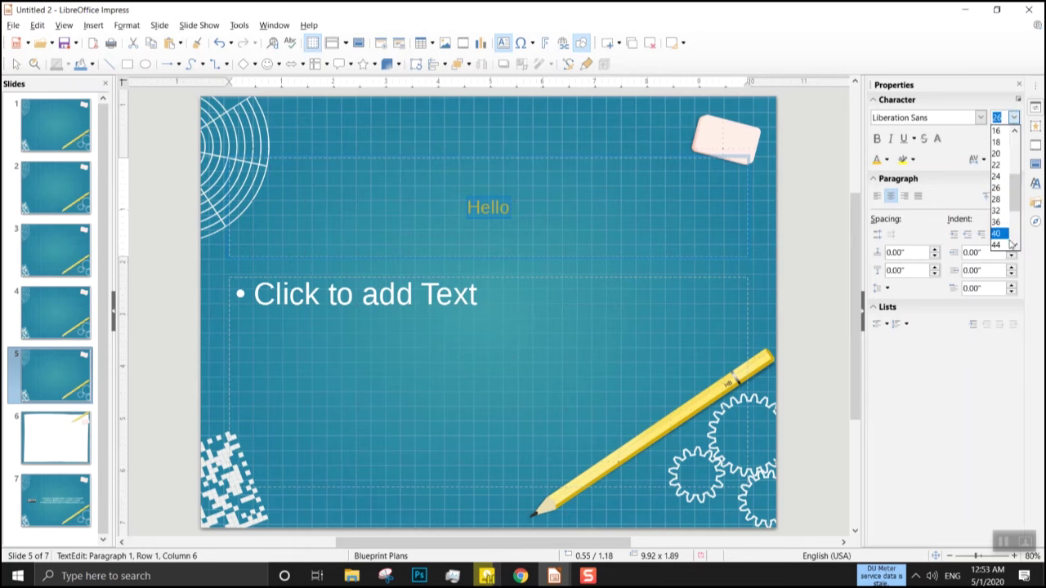
scroll(1010, 241, "down", 3)
left_click(996, 188)
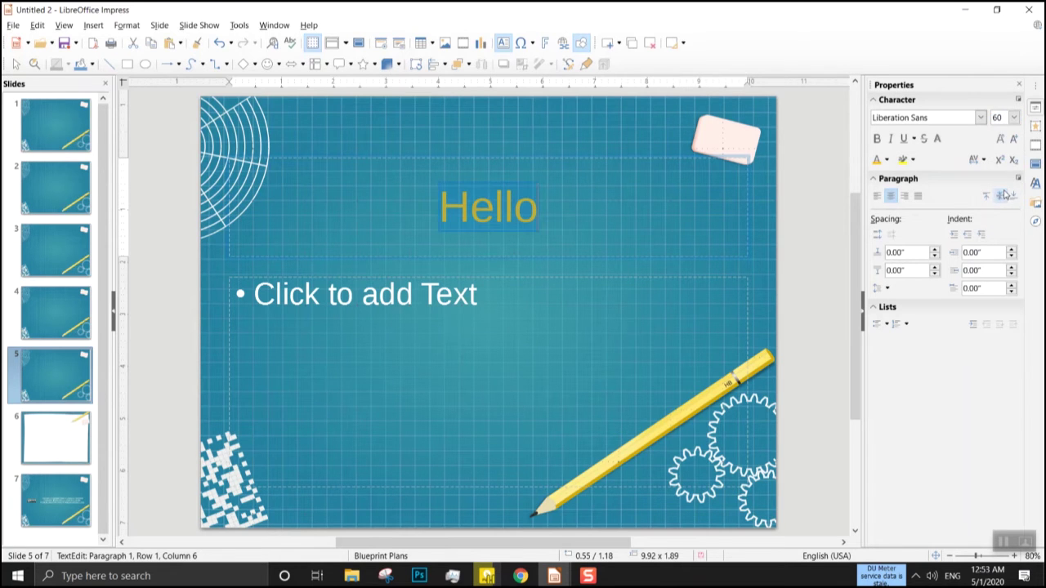
Apply the Uncover slide transition to slide 5.
left_click(1033, 129)
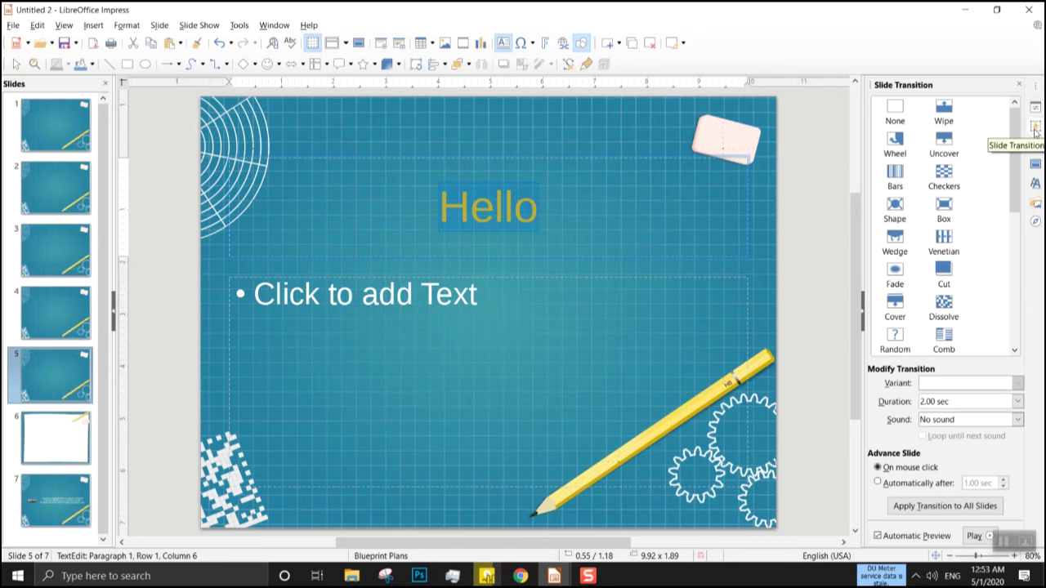
left_click(943, 143)
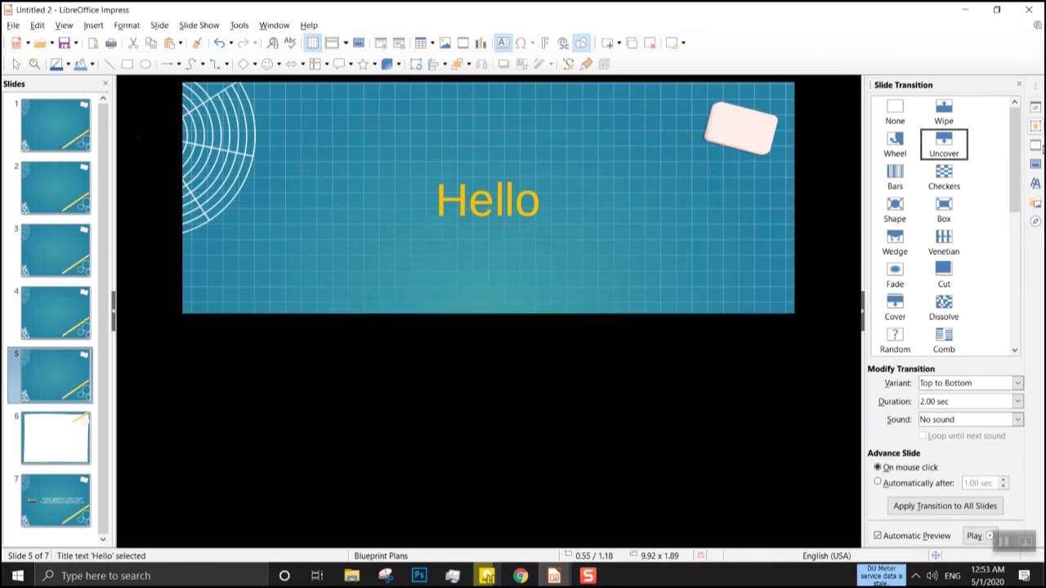
Add a Venetian Blinds entrance animation to the title "Hello" on slide 5.
left_click(1035, 146)
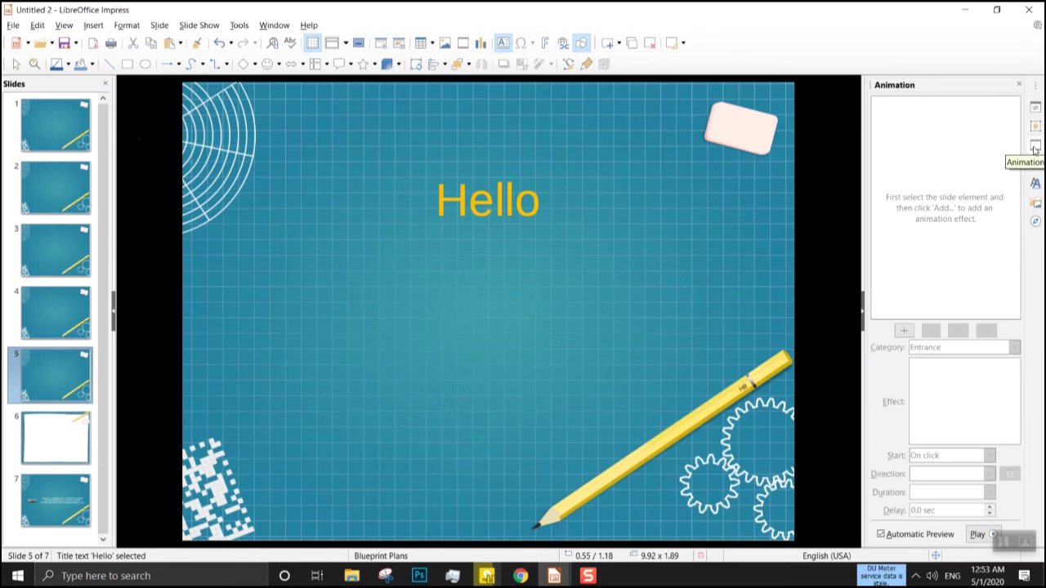
left_click(623, 252)
left_click(490, 207)
left_click_drag(443, 209, 566, 207)
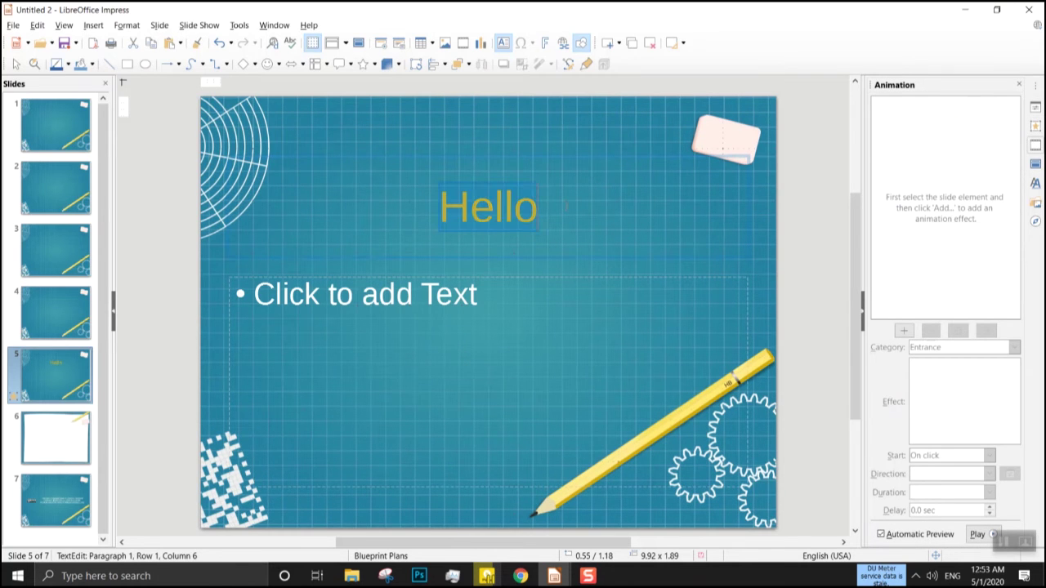
left_click(904, 331)
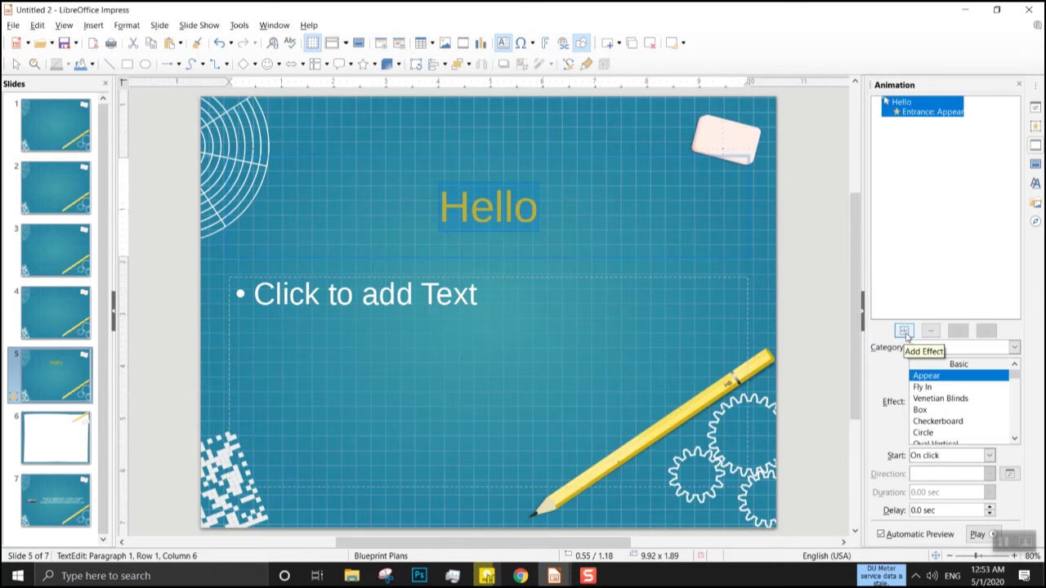
left_click(940, 398)
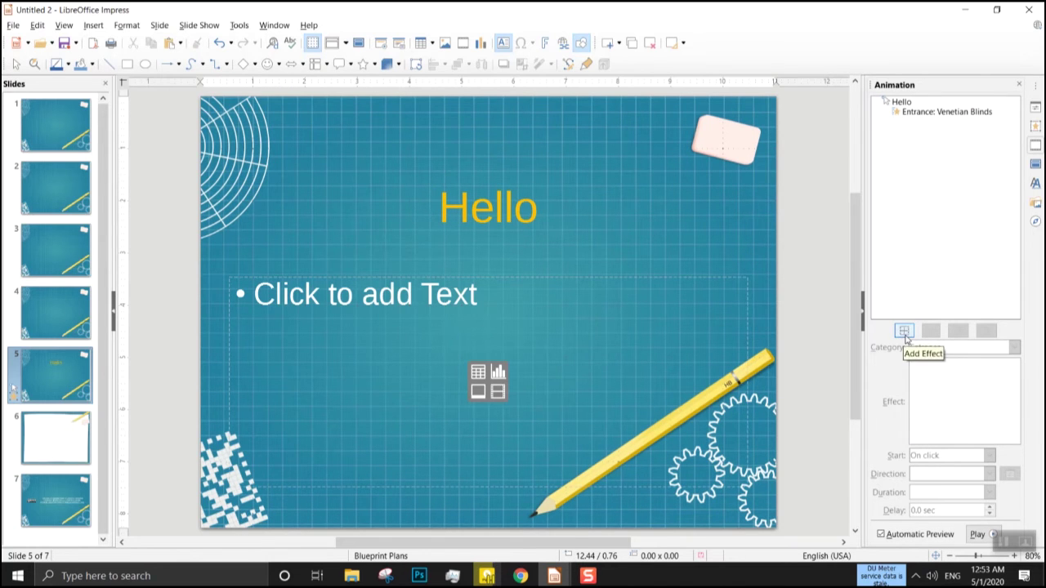
Add a second entrance animation to the title "Hello" on slide 5, using the Dissolve In effect.
left_click(500, 209)
key("shift+End")
left_click(903, 331)
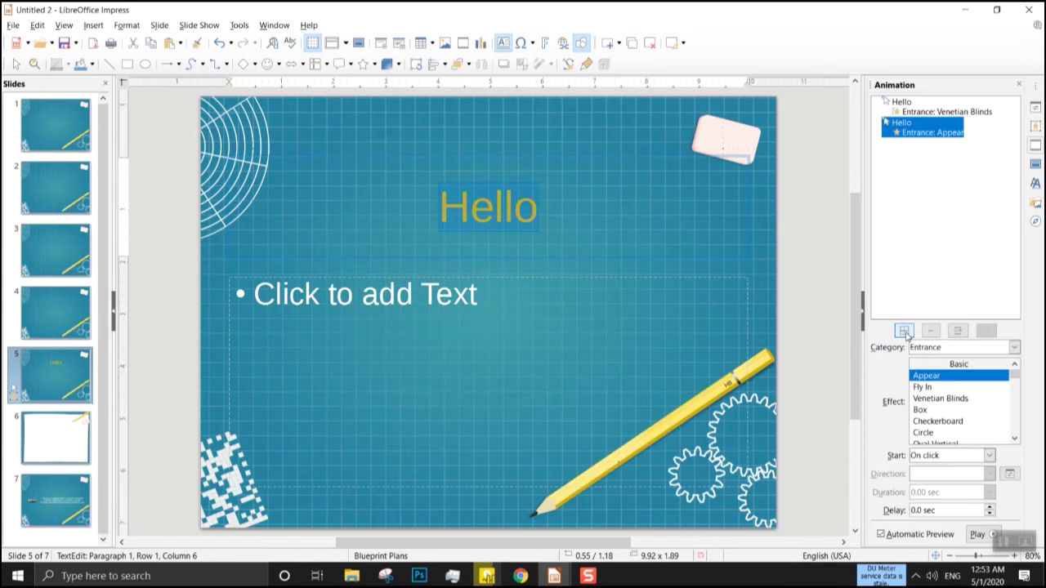
scroll(931, 397, "down", 3)
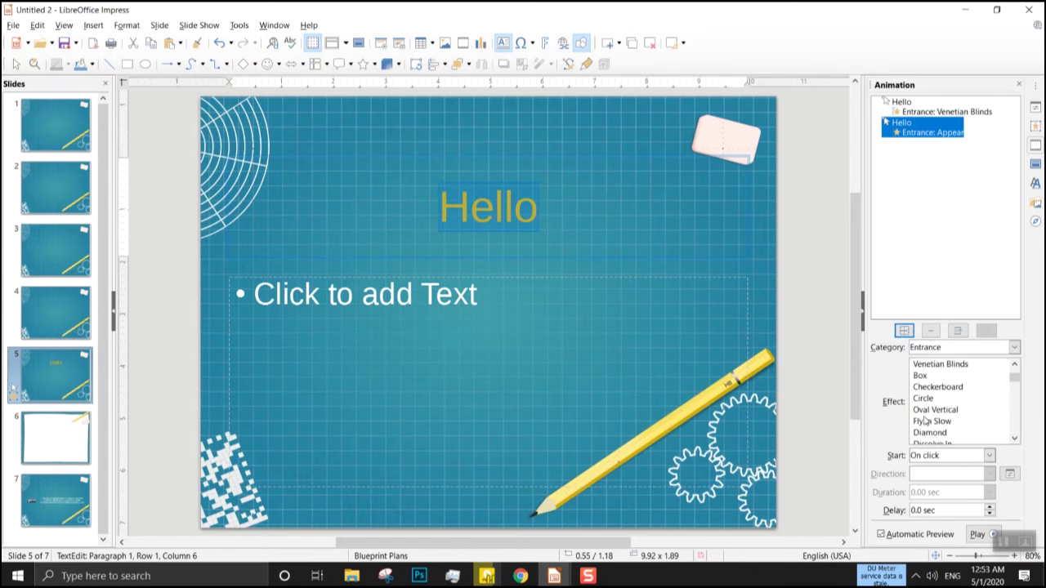
left_click(929, 410)
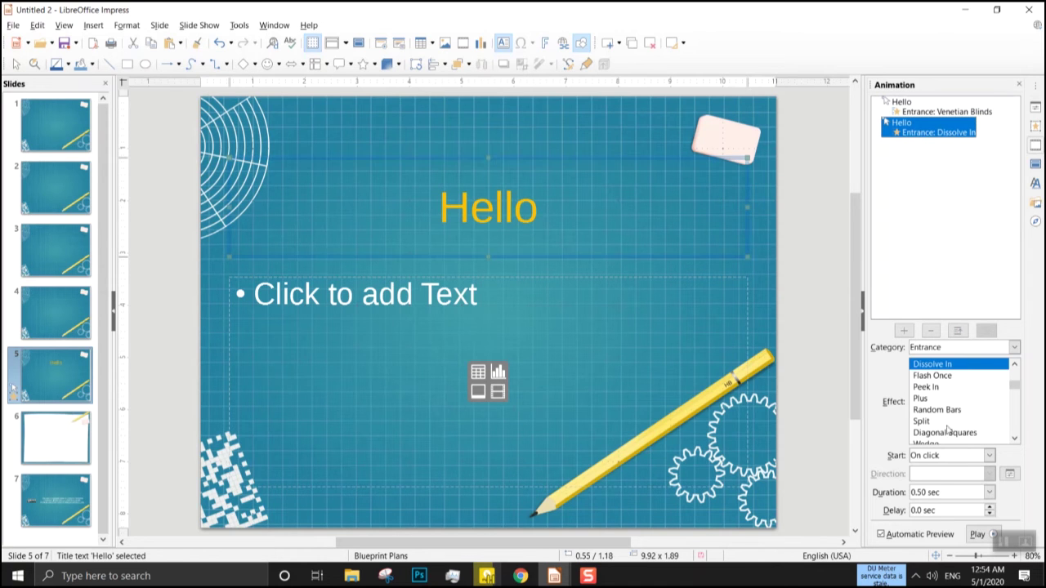
Check the start and duration options of the Dissolve In effect and preview the animation.
left_click(988, 456)
left_click(992, 466)
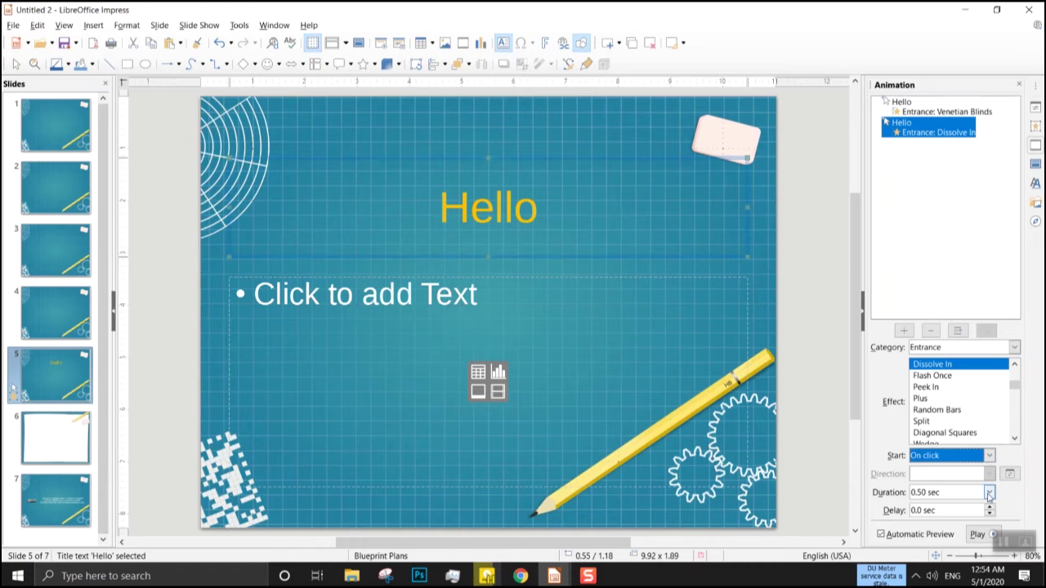
left_click(988, 493)
left_click(988, 493)
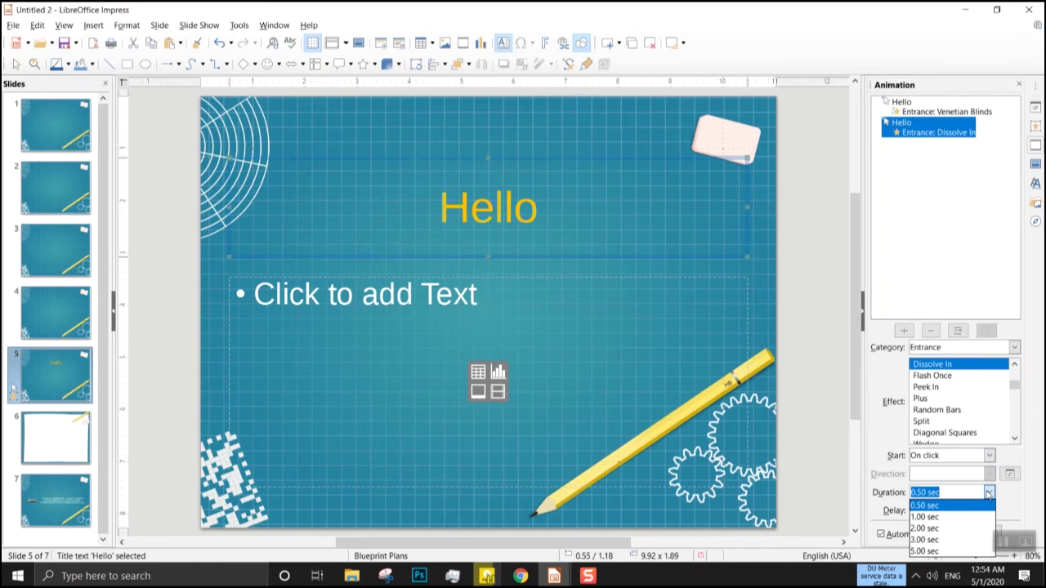
left_click(989, 505)
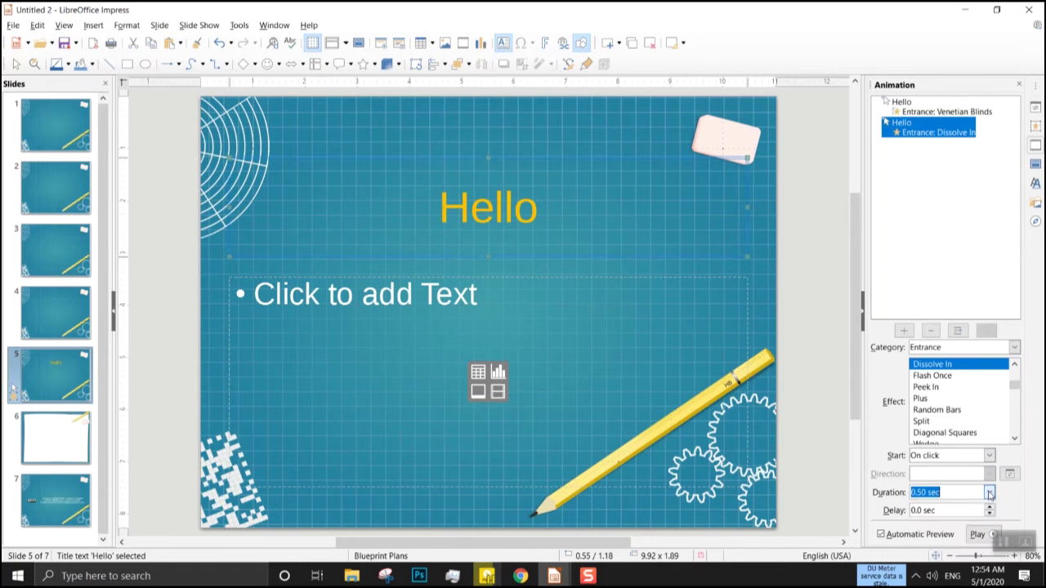
left_click(978, 535)
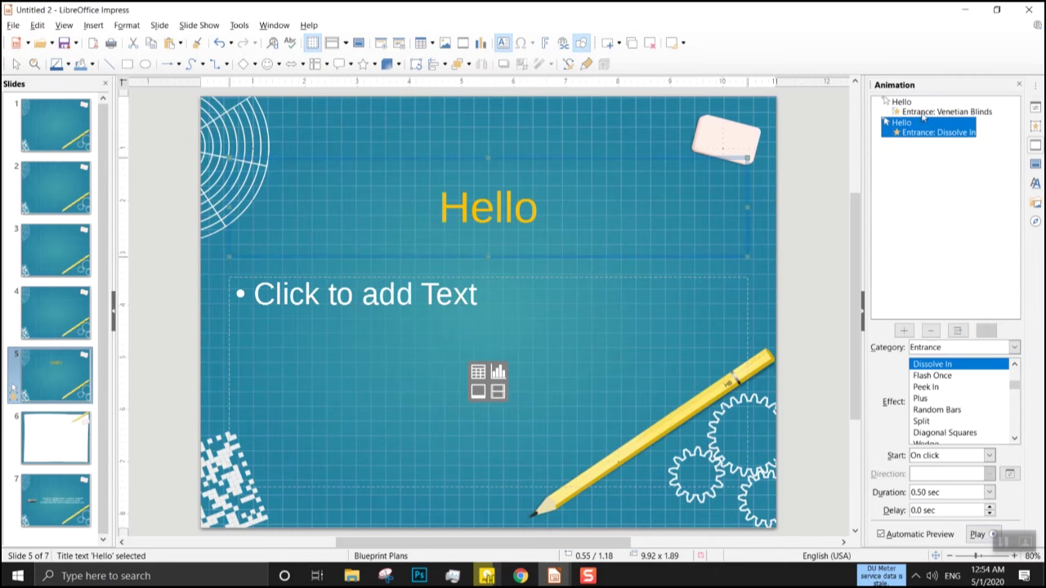
Insert the dark blue four-way arrow graphic from the Gallery's Arrows theme onto slide 5.
left_click(1033, 201)
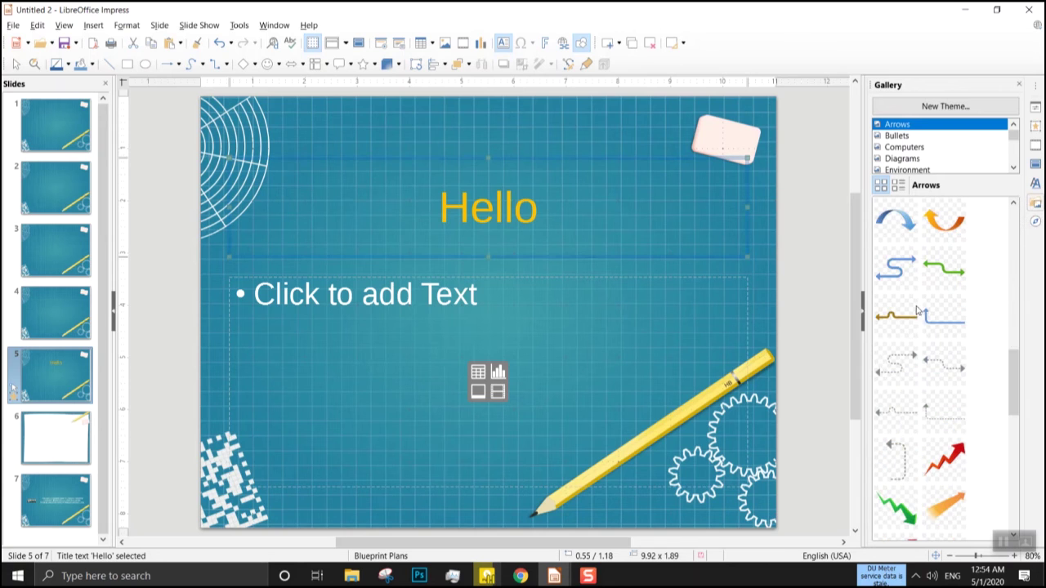
scroll(942, 318, "down", 5)
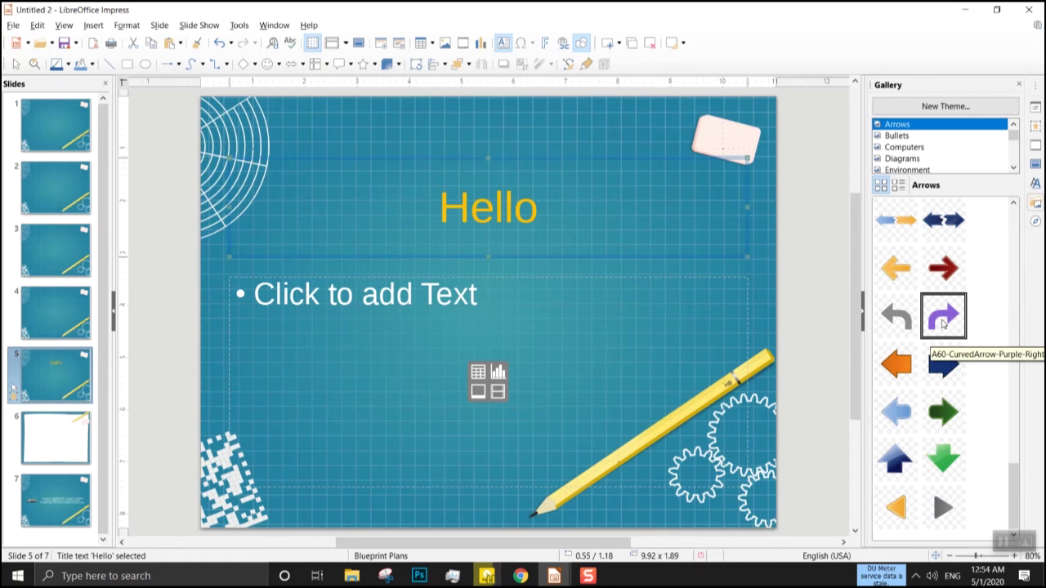
scroll(948, 276, "up", 3)
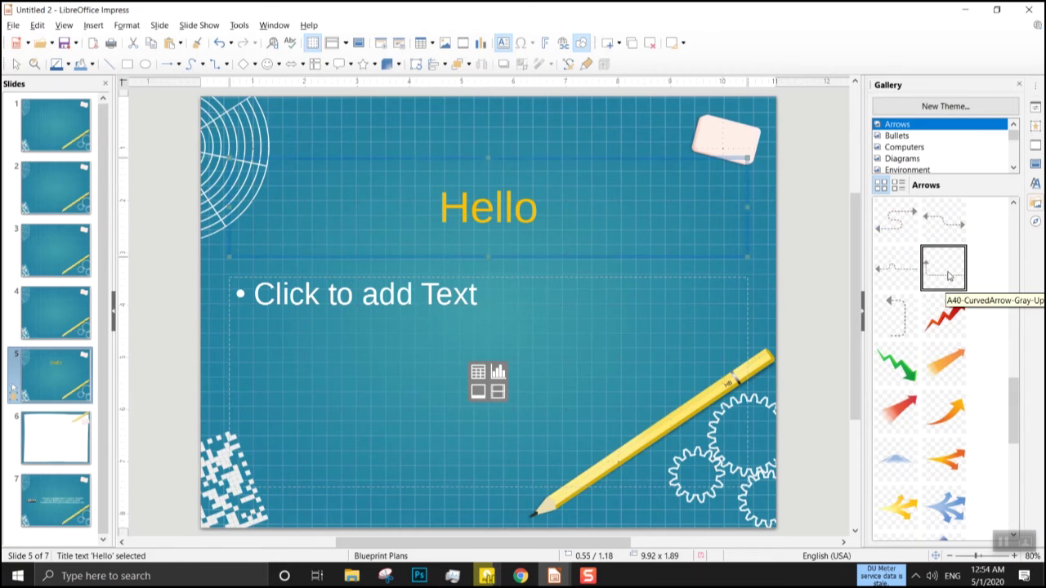
scroll(937, 314, "down", 5)
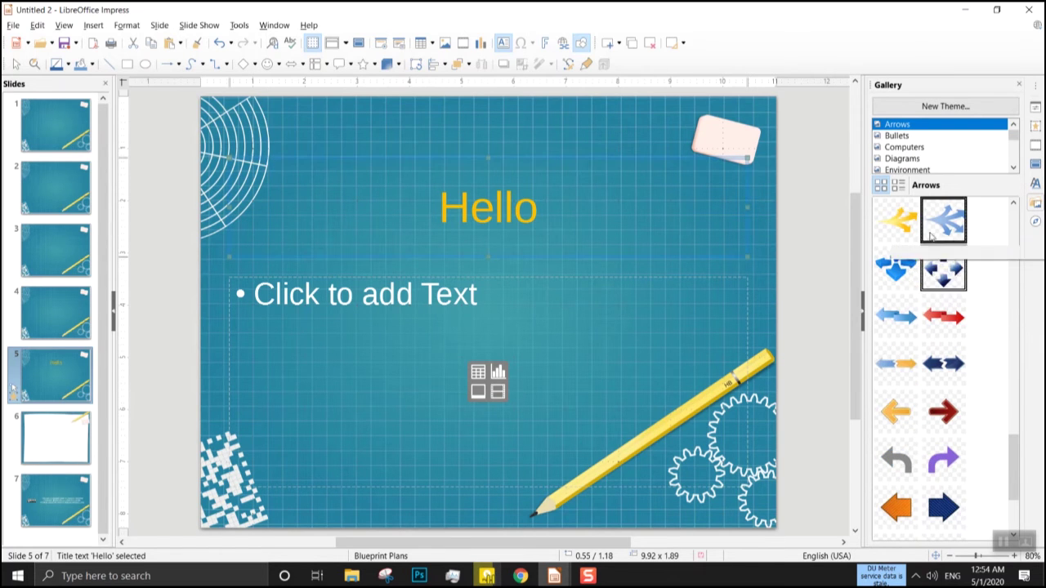
left_click_drag(931, 274, 611, 346)
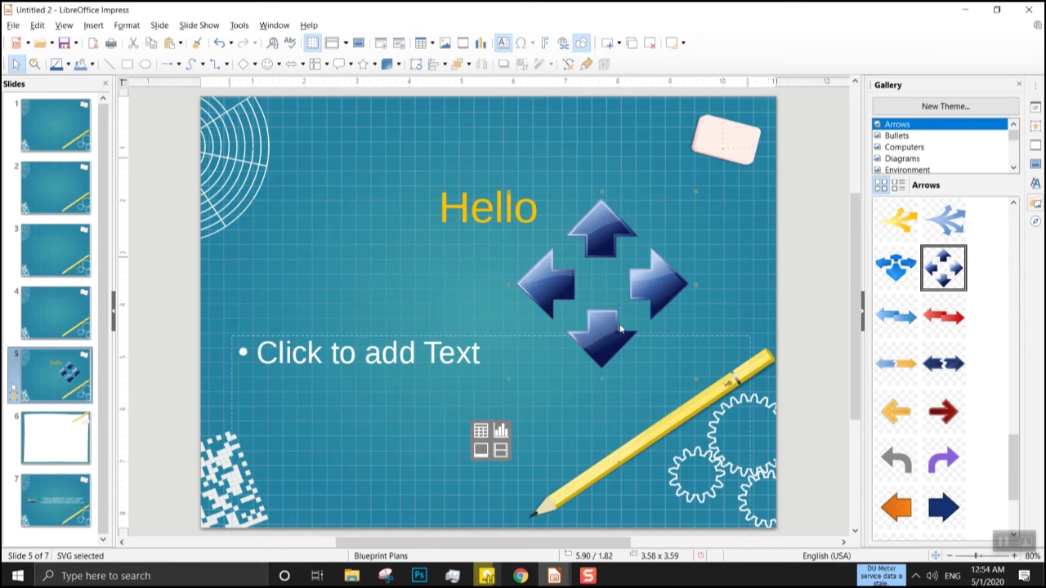
Shrink the four-way arrow graphic to about 2.49 x 2.50 and position it just above the pencil on slide 5.
left_click_drag(661, 282, 668, 339)
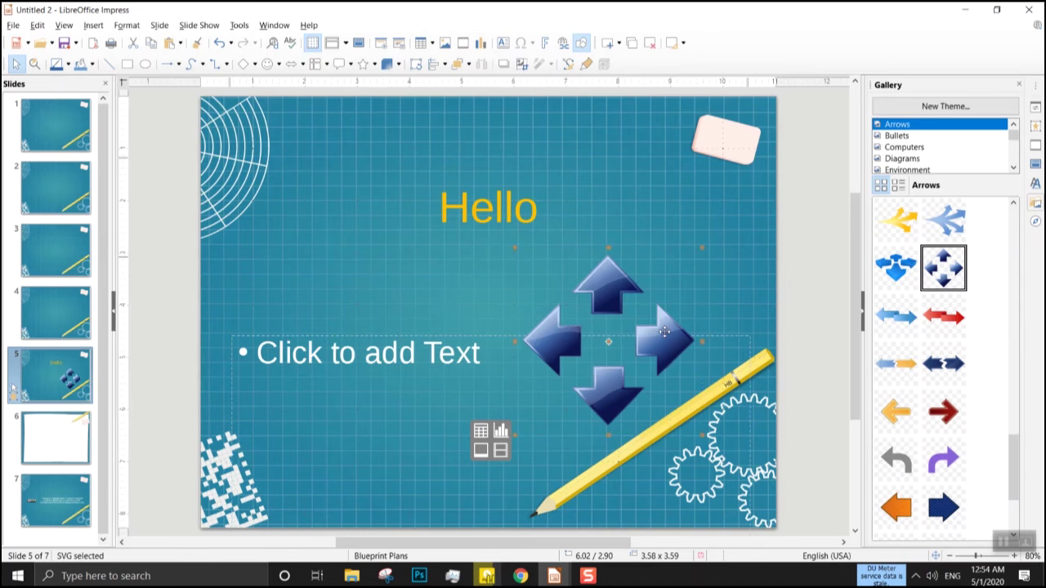
left_click(694, 429)
key("Escape")
left_click(663, 333)
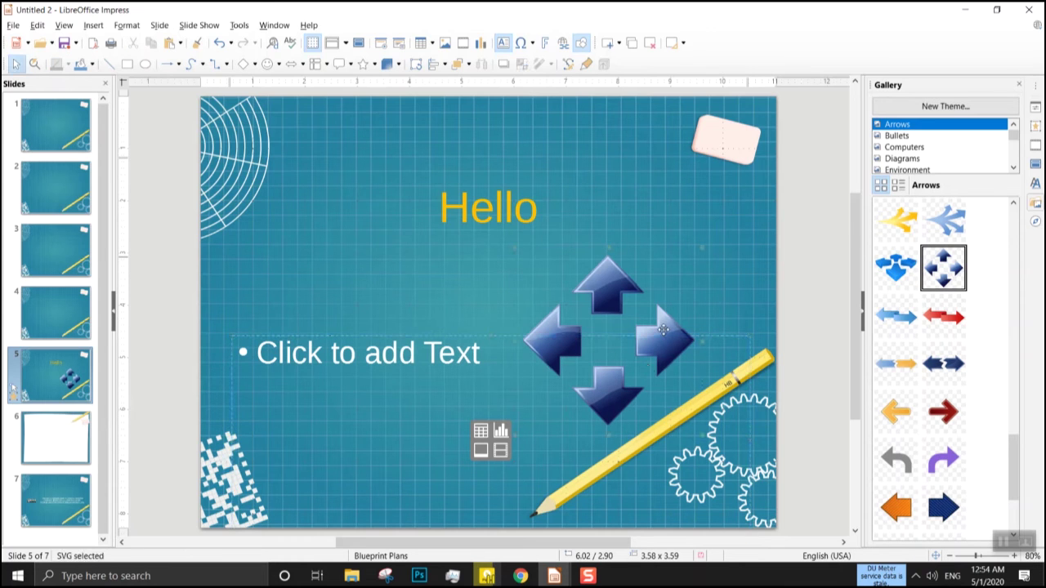
left_click_drag(622, 279, 629, 271)
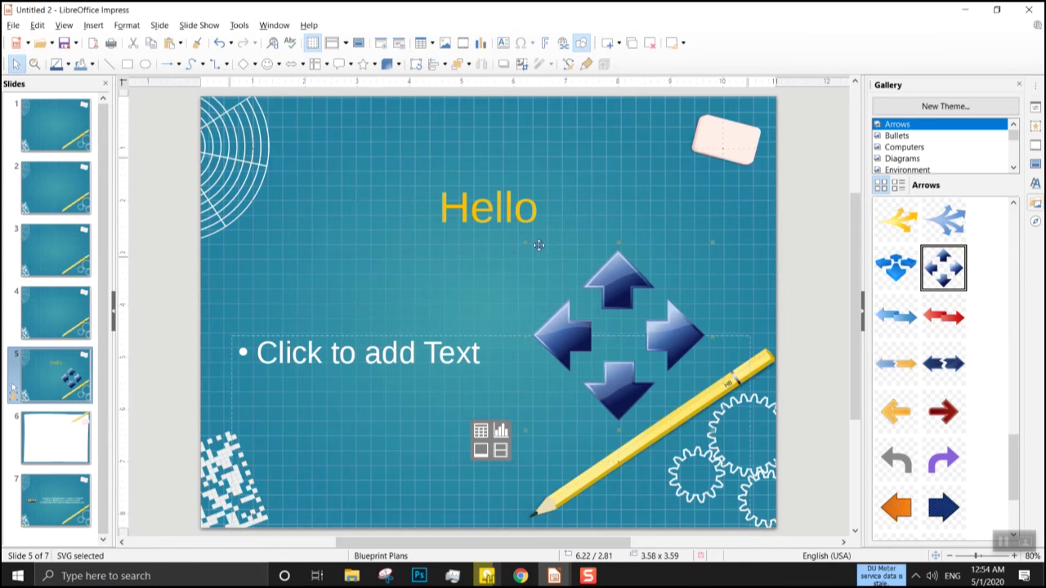
left_click_drag(526, 242, 583, 300)
left_click_drag(642, 346, 669, 277)
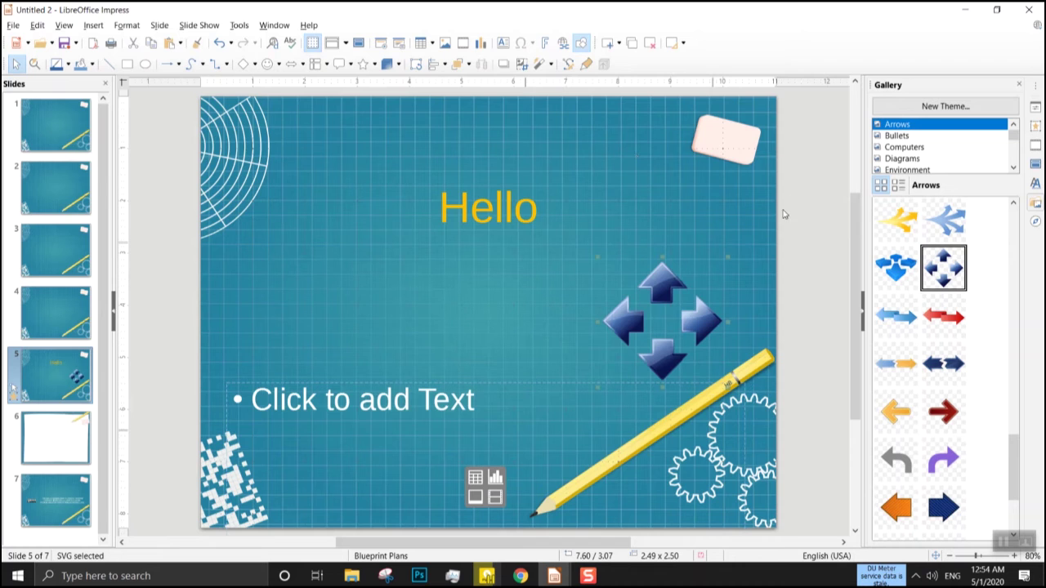
Run the slide show from the current slide, advance to slide 6, and exit the show.
left_click(202, 27)
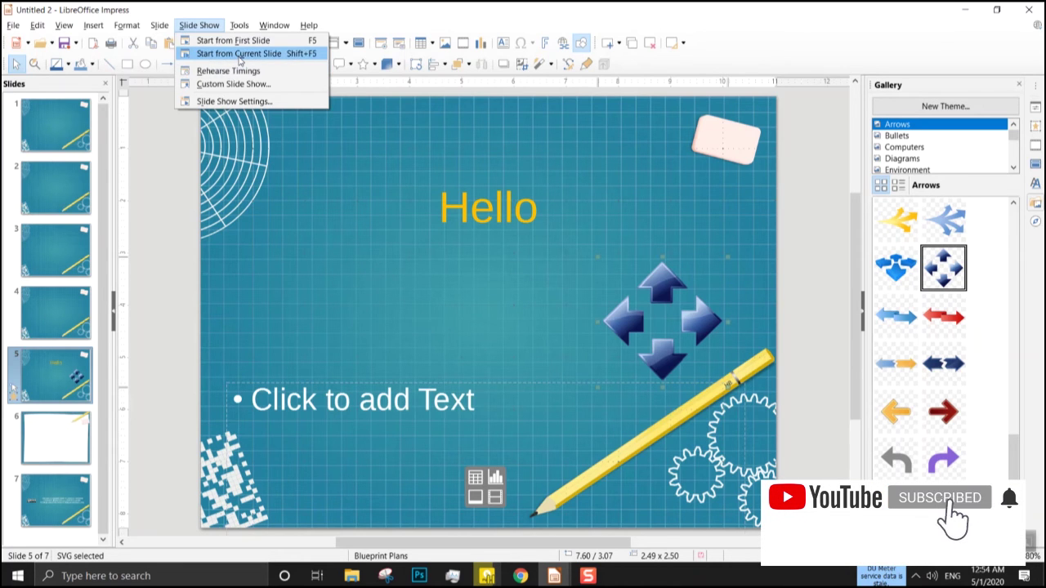
left_click(239, 55)
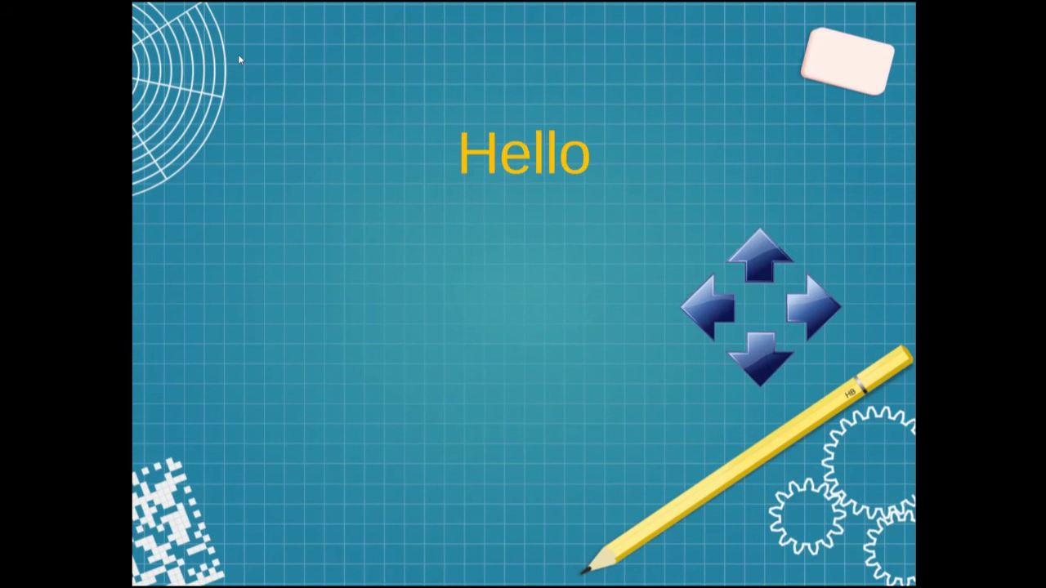
left_click(239, 57)
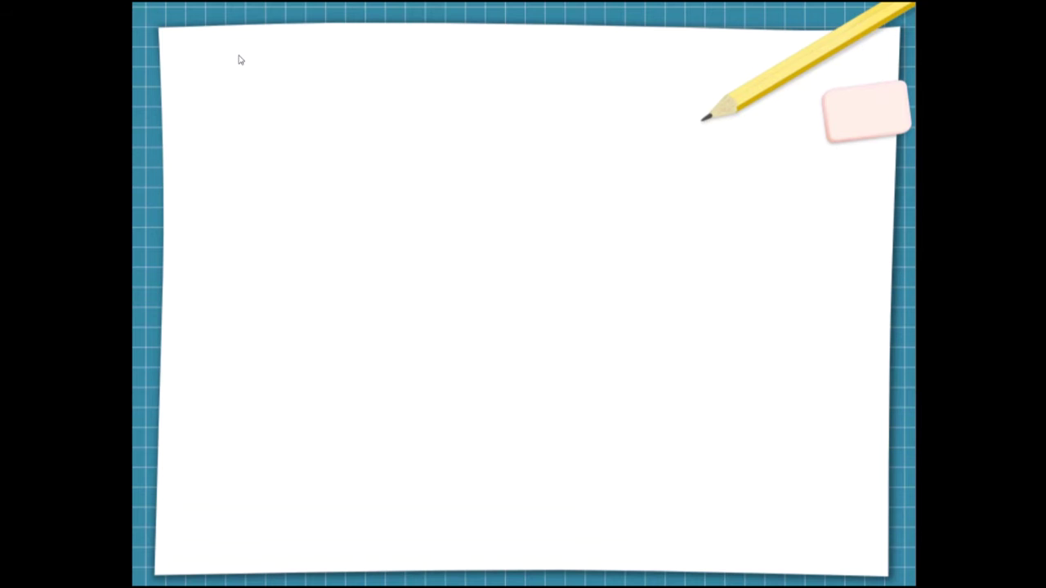
key("Escape")
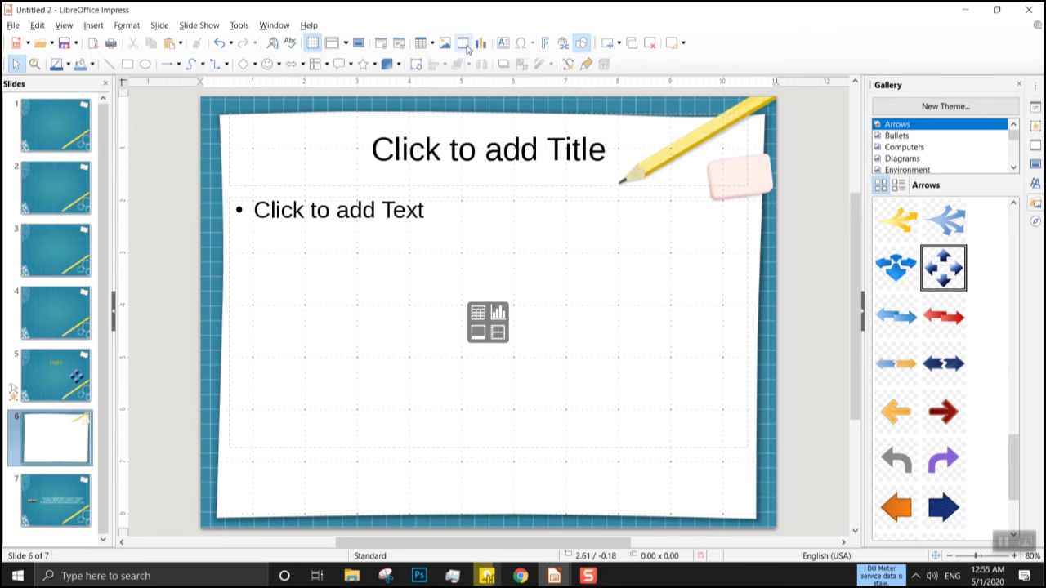
left_click(463, 44)
scroll(478, 99, "up", 2)
scroll(478, 98, "down", 2)
left_click(507, 28)
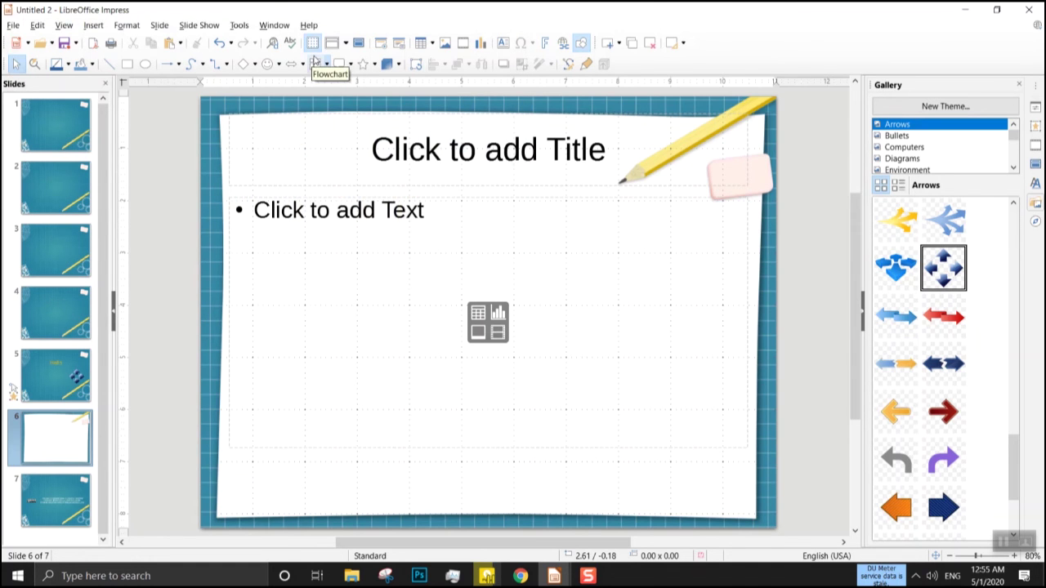
Insert the black laptop image from the Gallery's Computers theme into the middle of slide 6.
left_click(896, 136)
left_click(901, 147)
left_click_drag(894, 262, 470, 290)
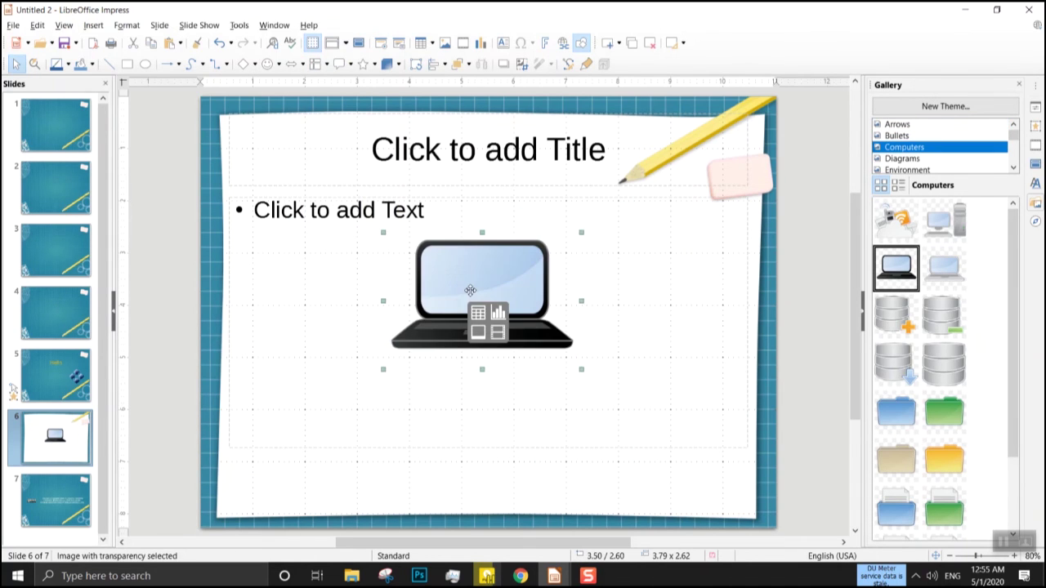
Open the animation settings for the laptop image on slide 6.
left_click(471, 286)
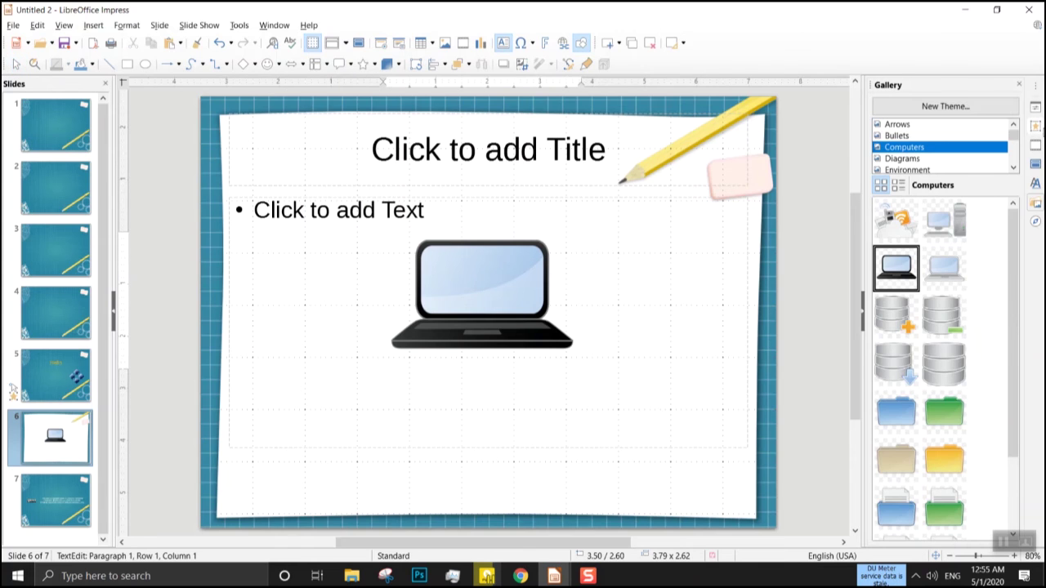
left_click(1035, 126)
left_click(1035, 145)
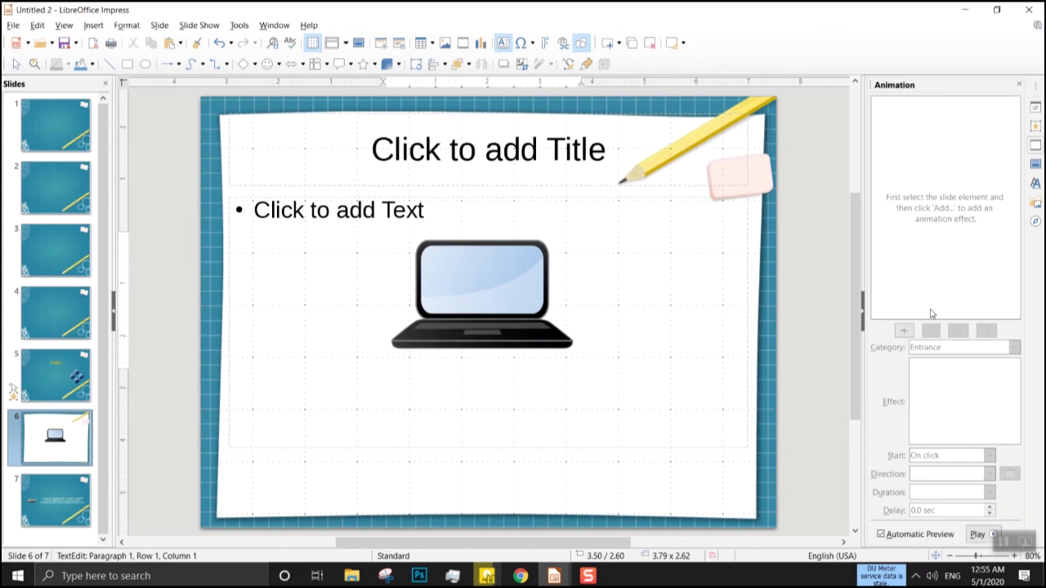